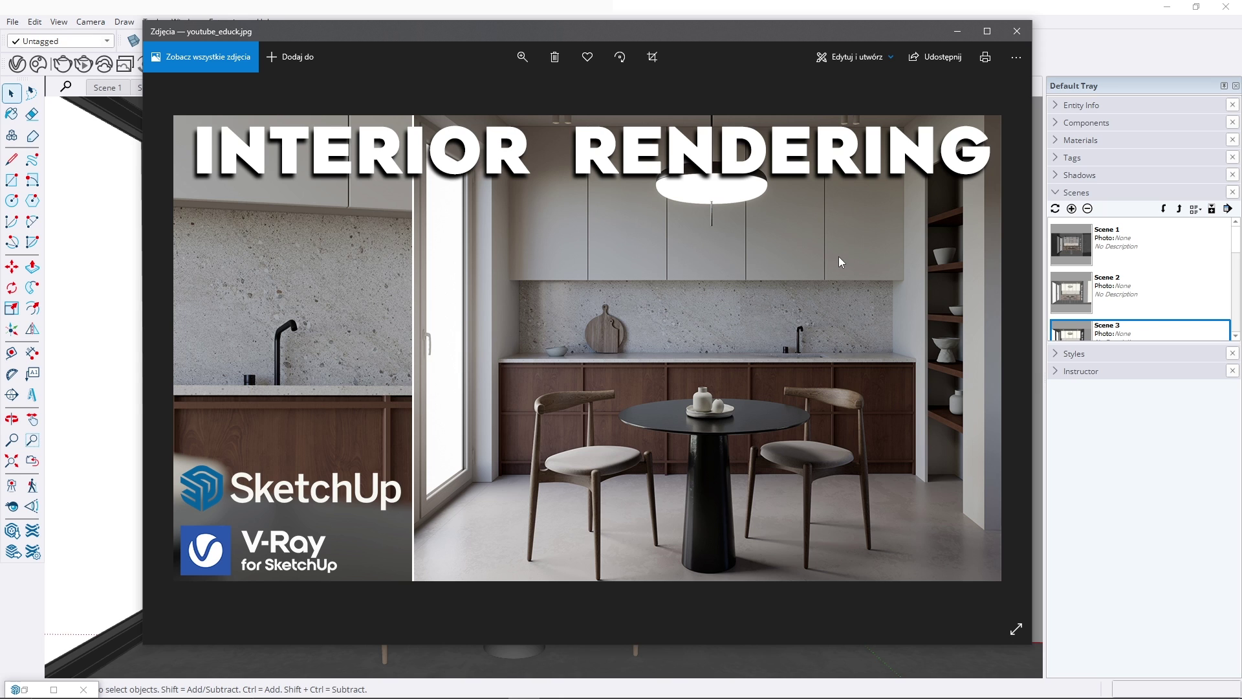
# Step: Minimize the Windows Photos viewer showing the V-Ray kitchen reference render
pyautogui.click(959, 31)
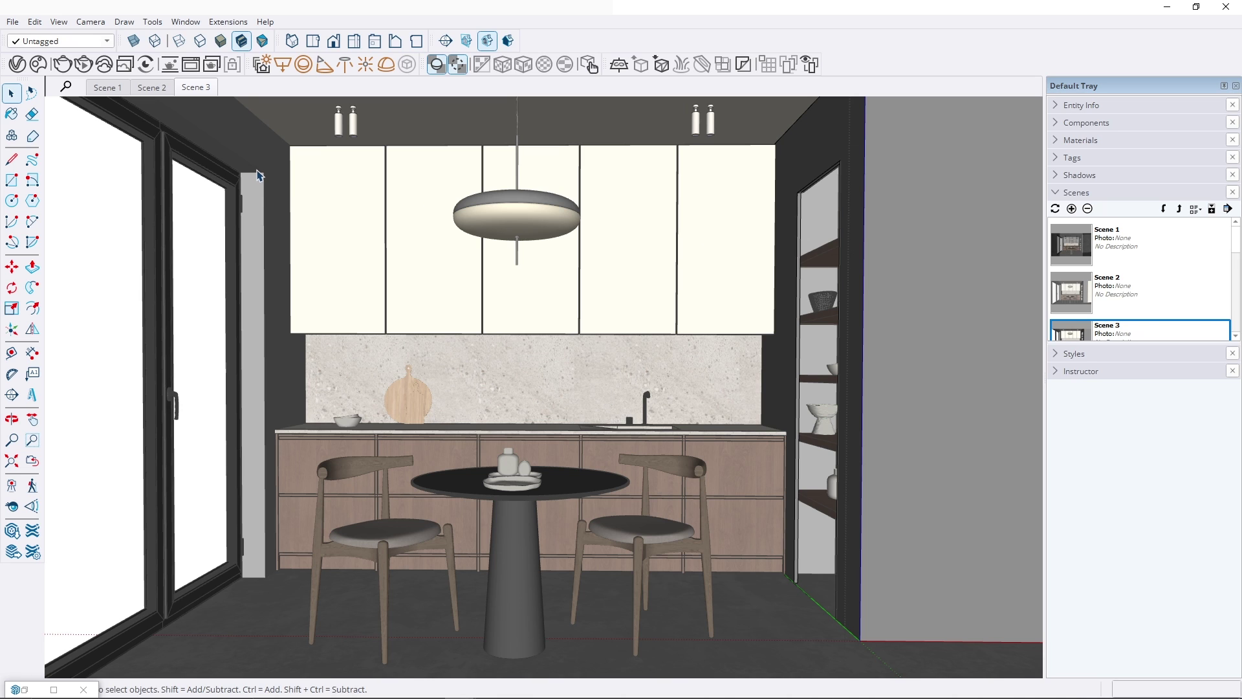
pyautogui.click(227, 23)
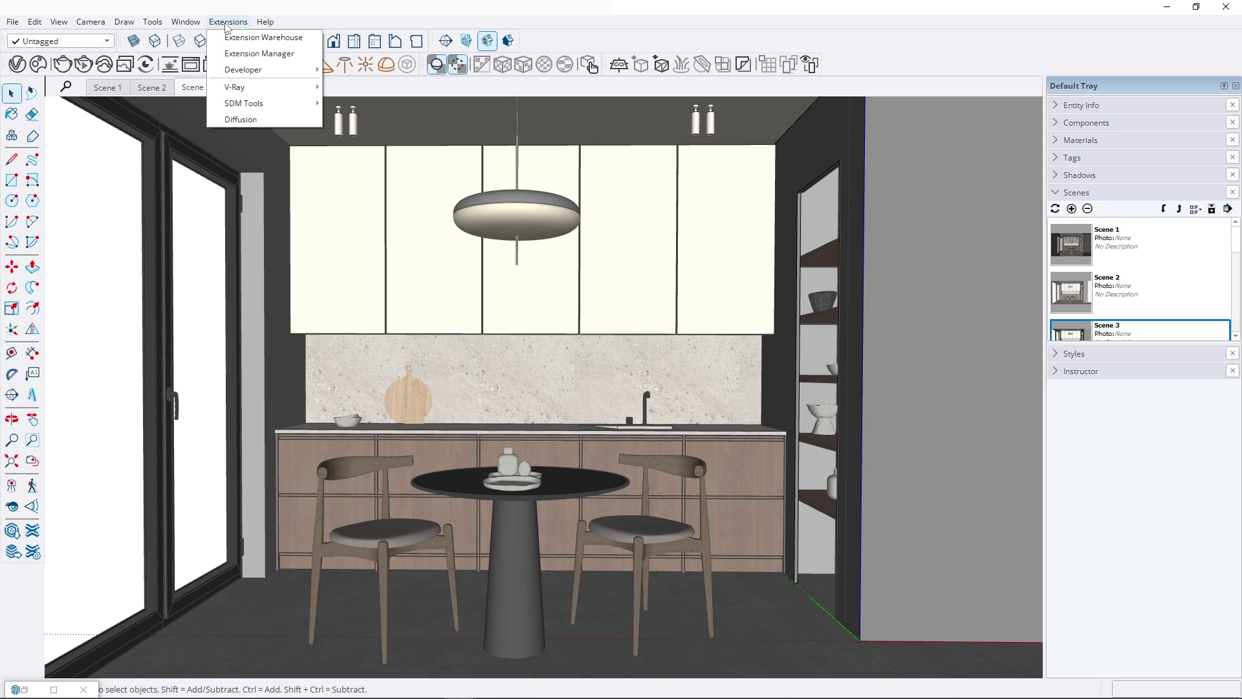
pyautogui.click(232, 38)
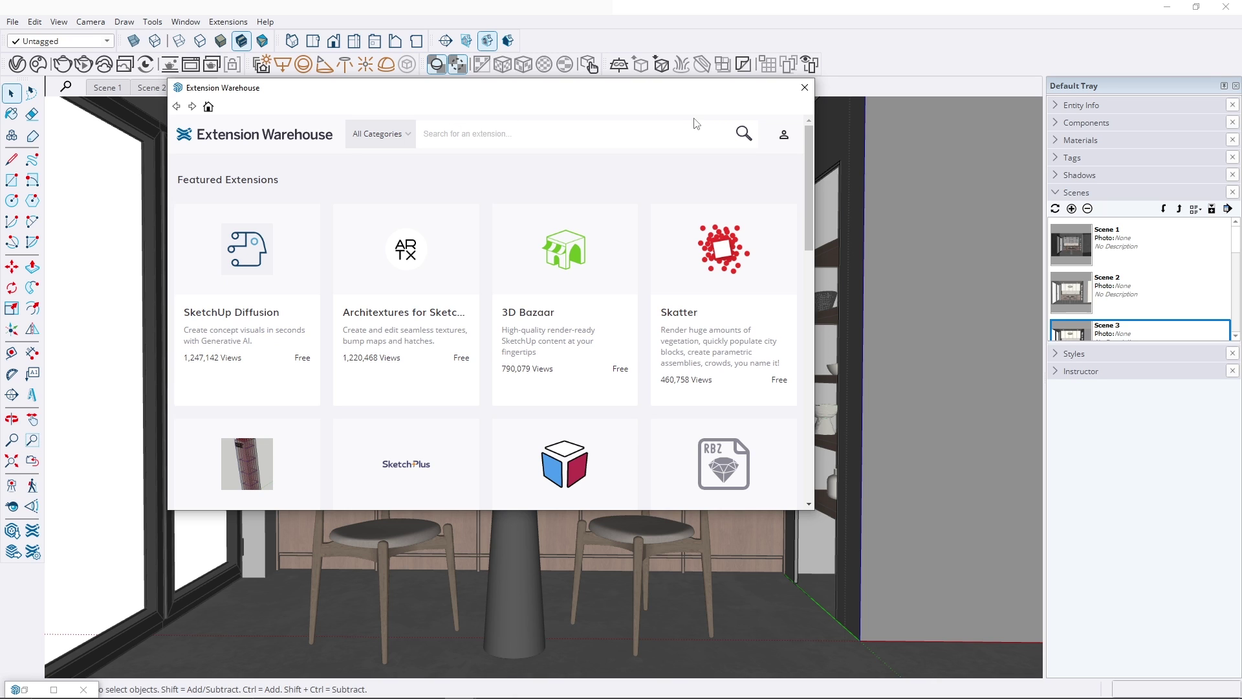
pyautogui.click(267, 278)
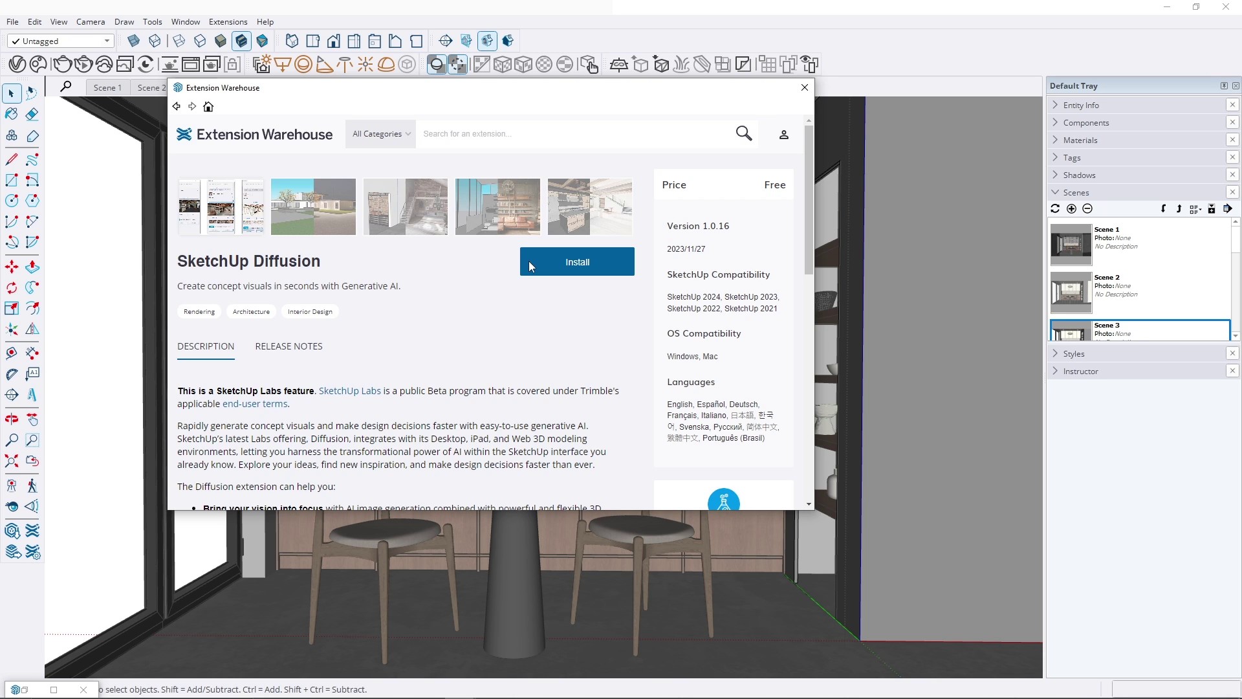
pyautogui.click(804, 86)
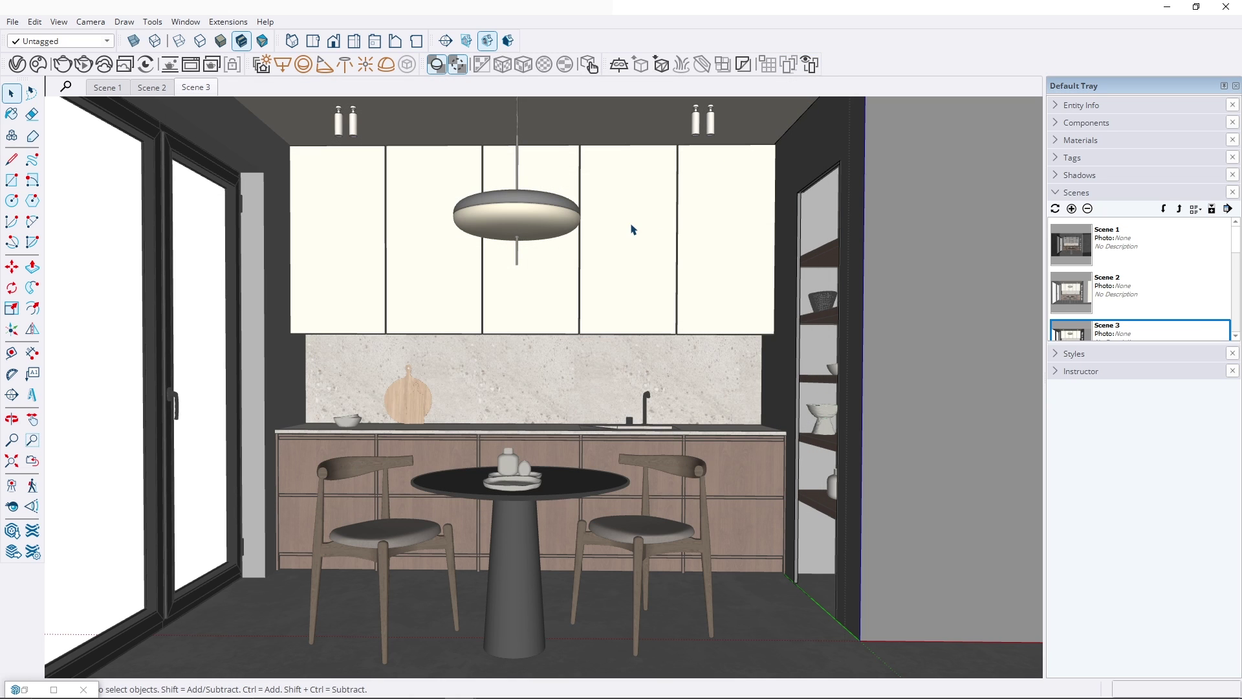
# Step: Enable the Diffusion toolbar and enlarge its panel to fill the screen's right half
pyautogui.rightClick(858, 49)
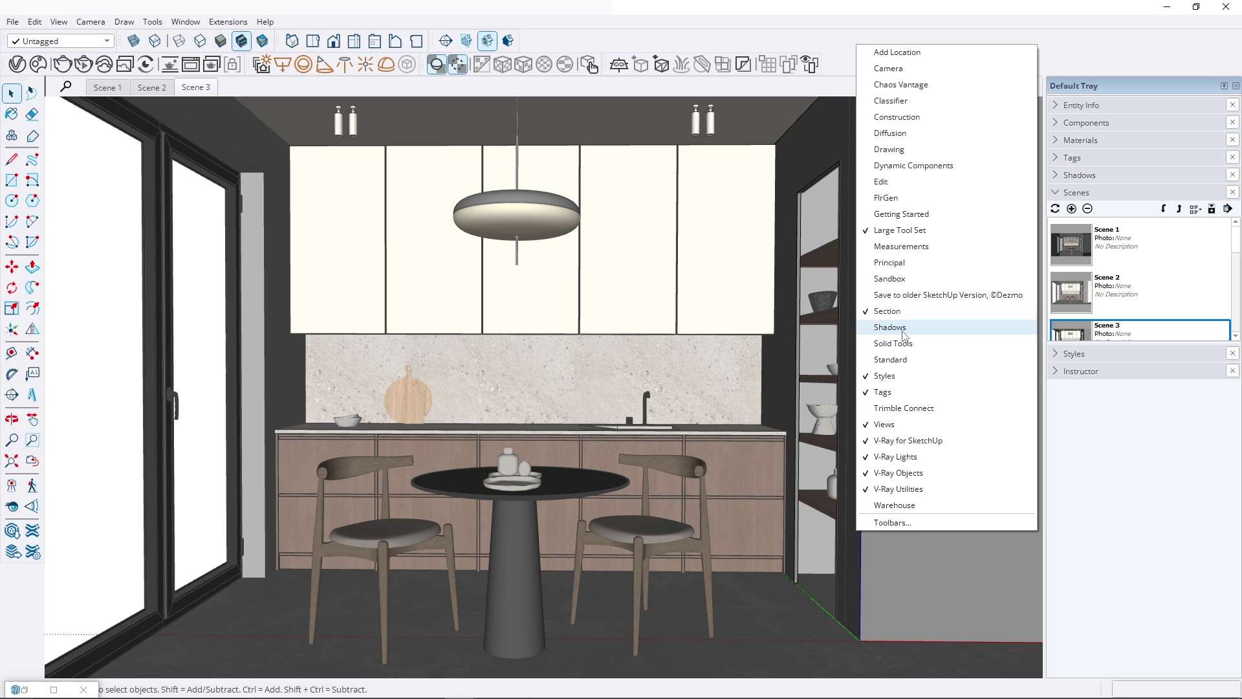
pyautogui.click(892, 136)
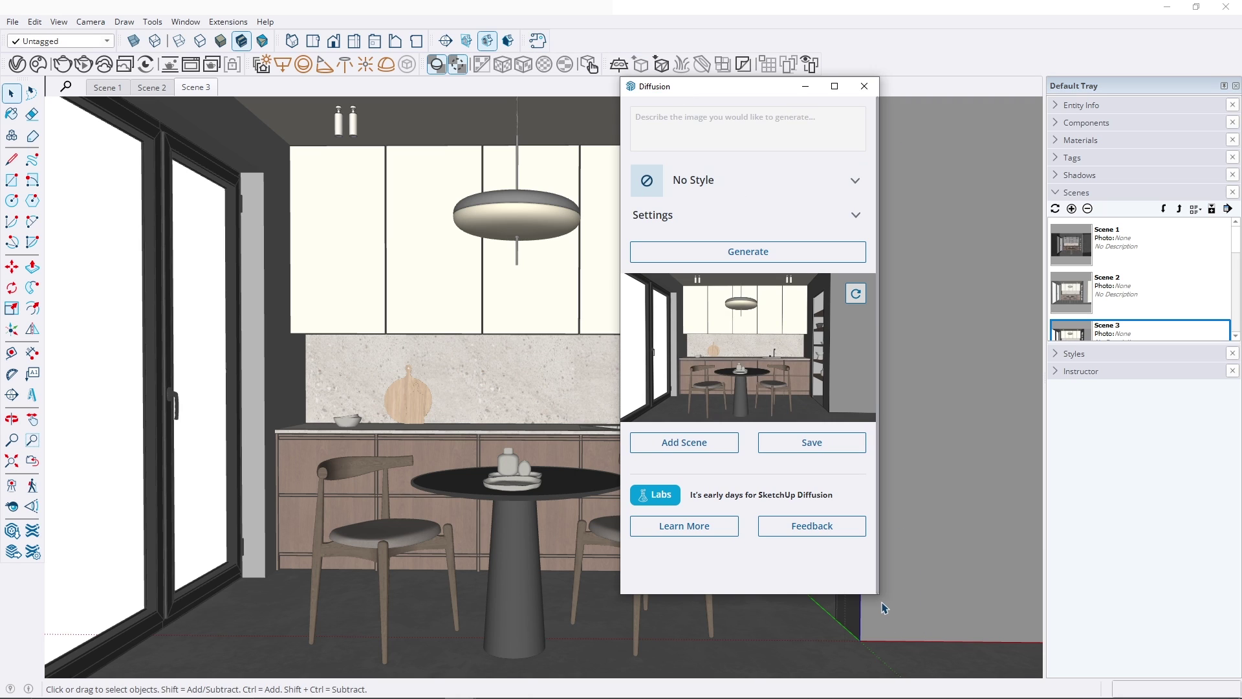
pyautogui.moveTo(878, 593); pyautogui.dragTo(1227, 695)
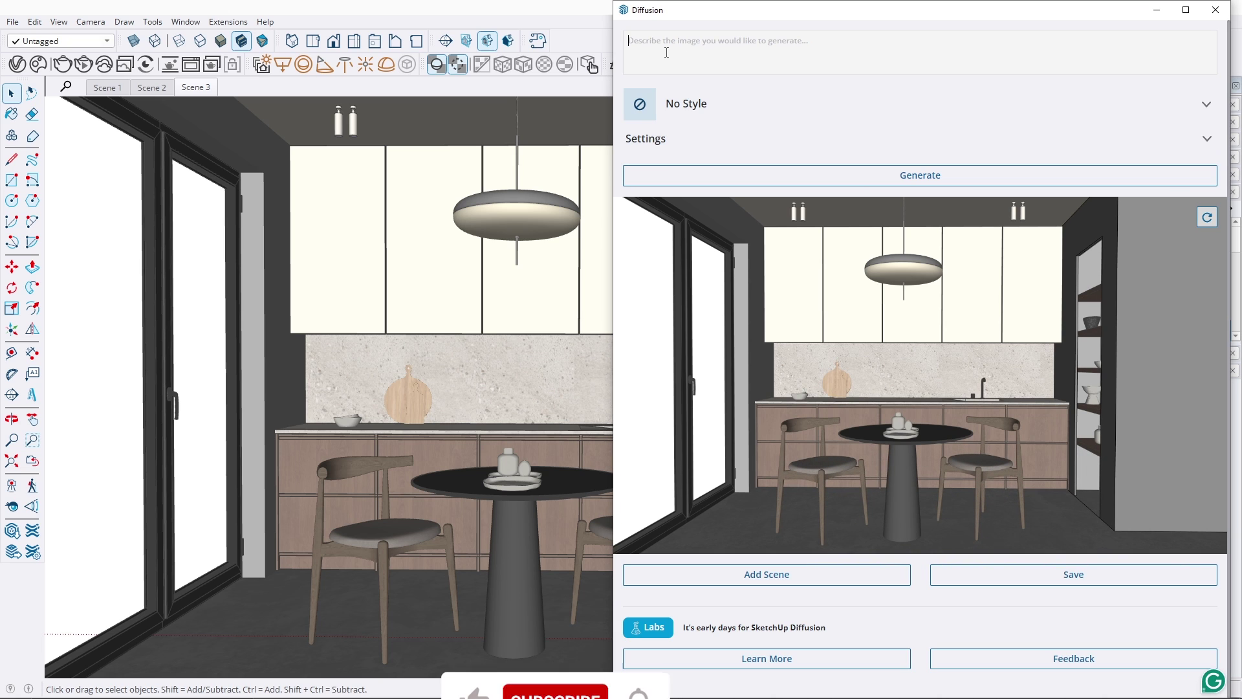
# Step: Choose the Interior Photorealistic style and raise Respect Model Geometry to 1.5
pyautogui.click(704, 111)
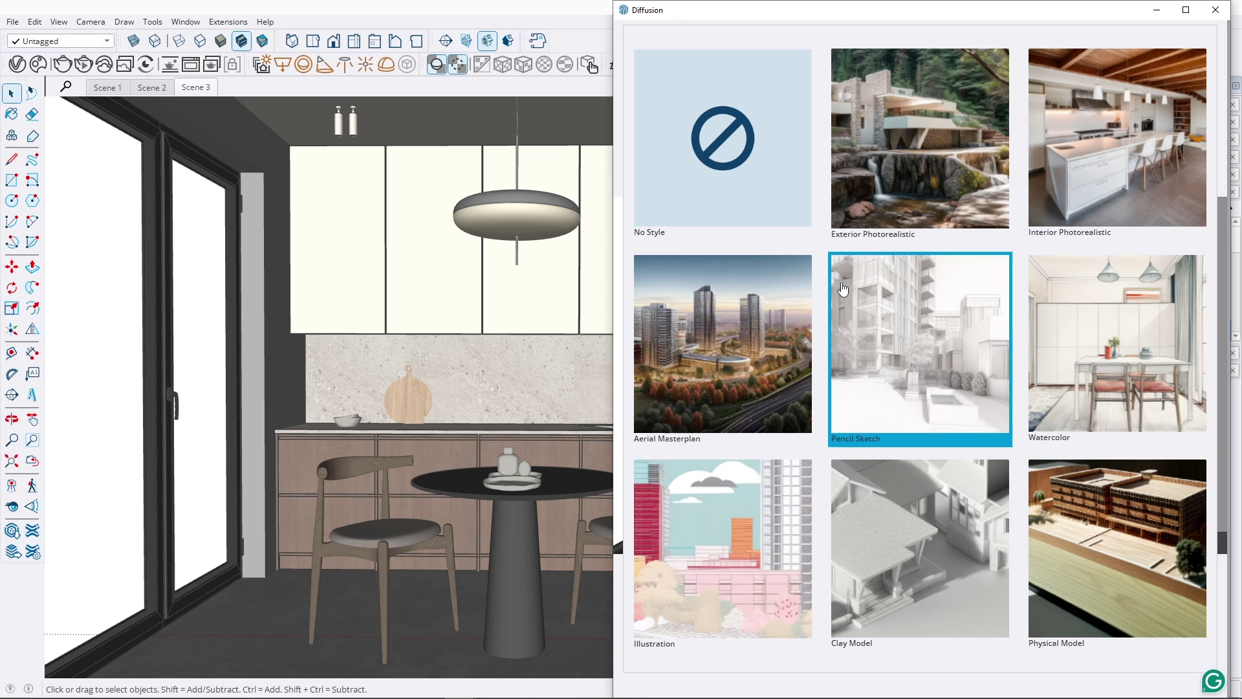
pyautogui.click(1097, 136)
pyautogui.click(1205, 159)
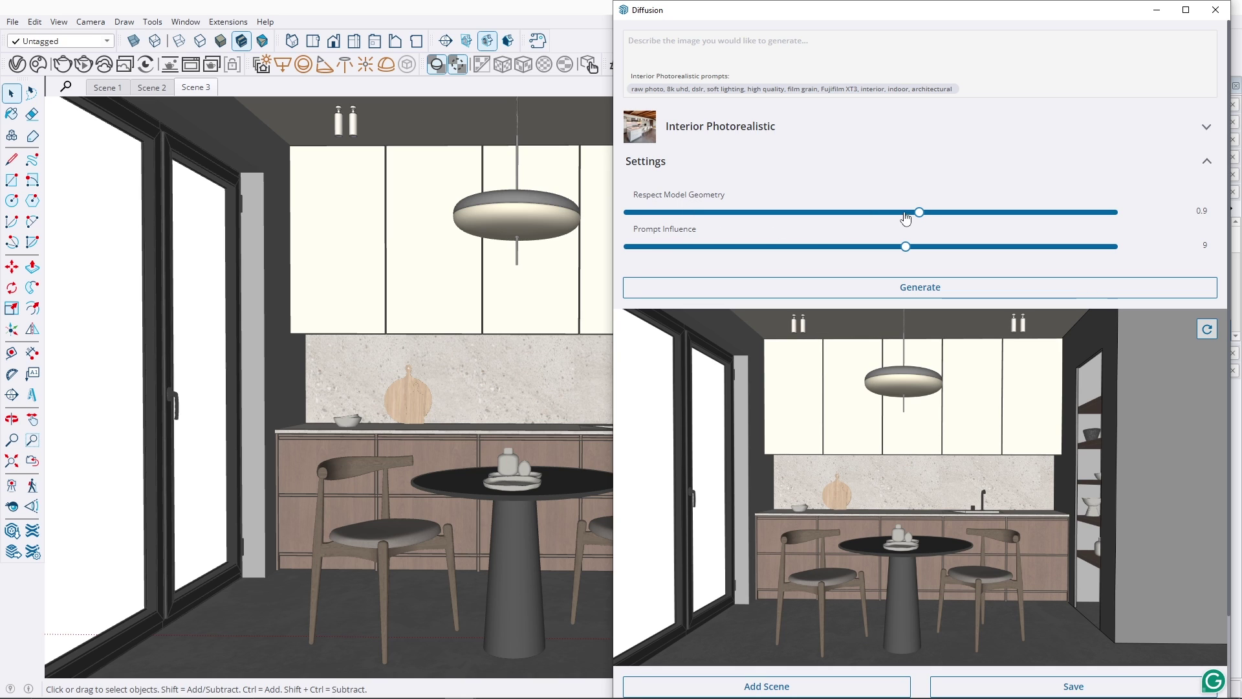
pyautogui.moveTo(919, 213); pyautogui.dragTo(1170, 214)
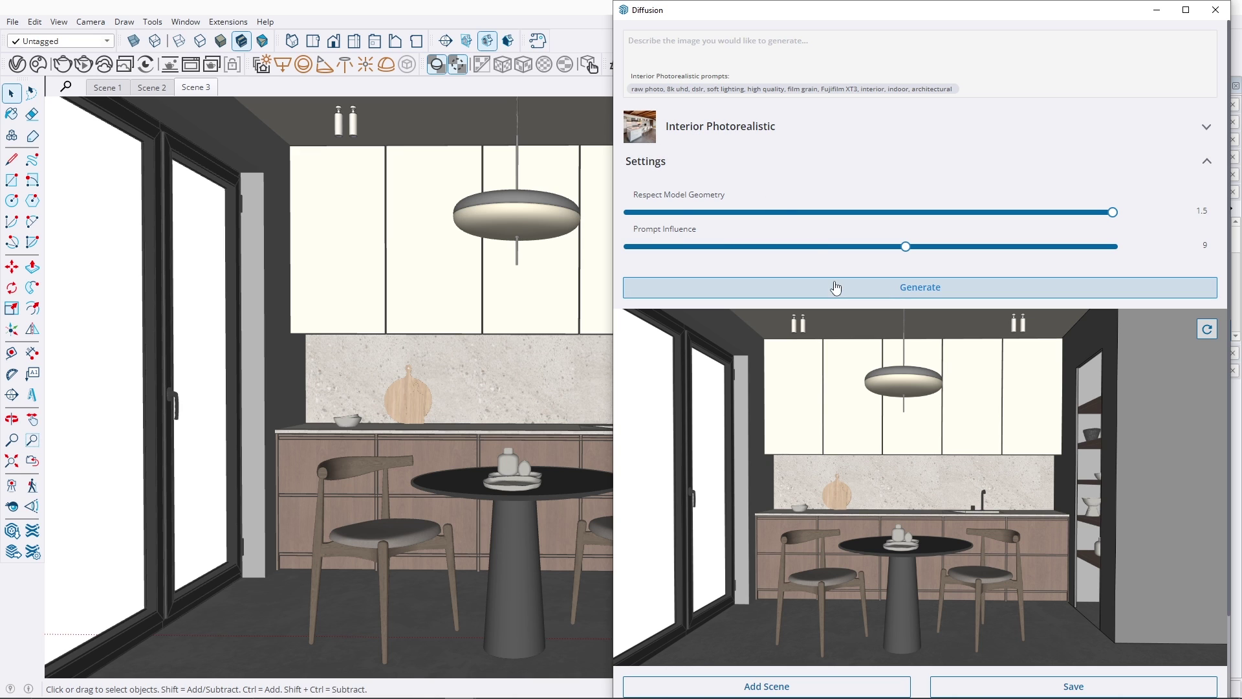
pyautogui.scroll(-2, 798, 414)
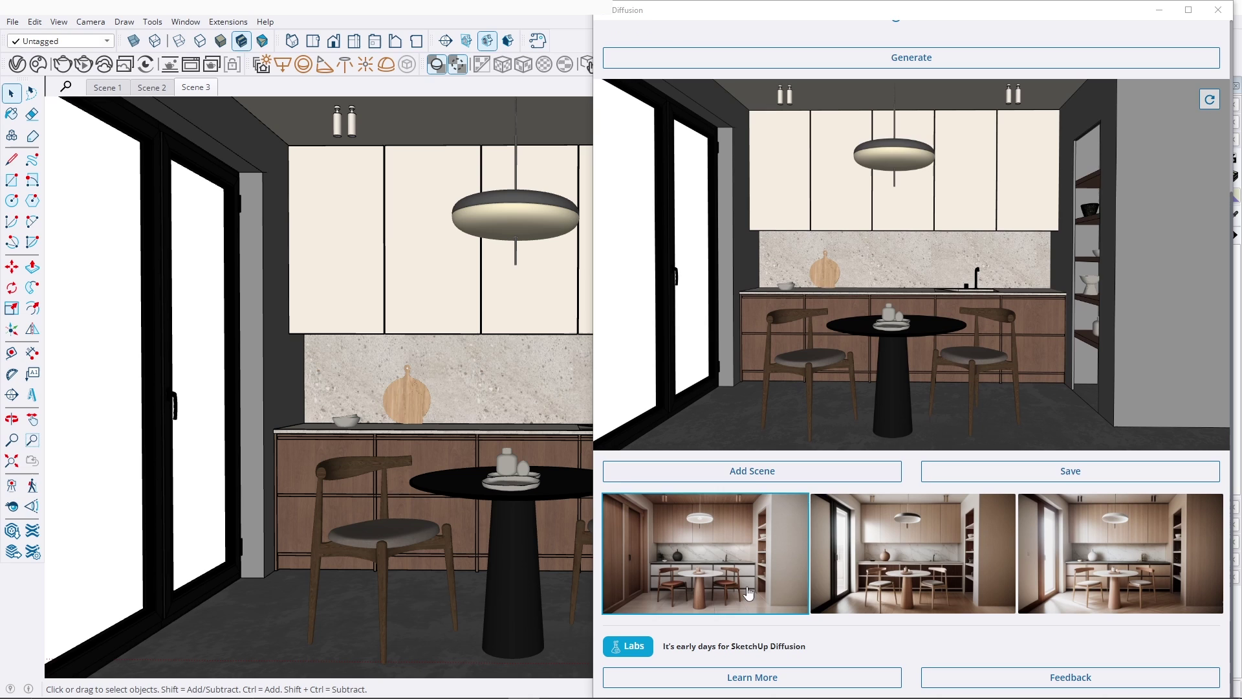
# Step: Preview each of the three generated photorealistic kitchen renders in turn
pyautogui.click(719, 573)
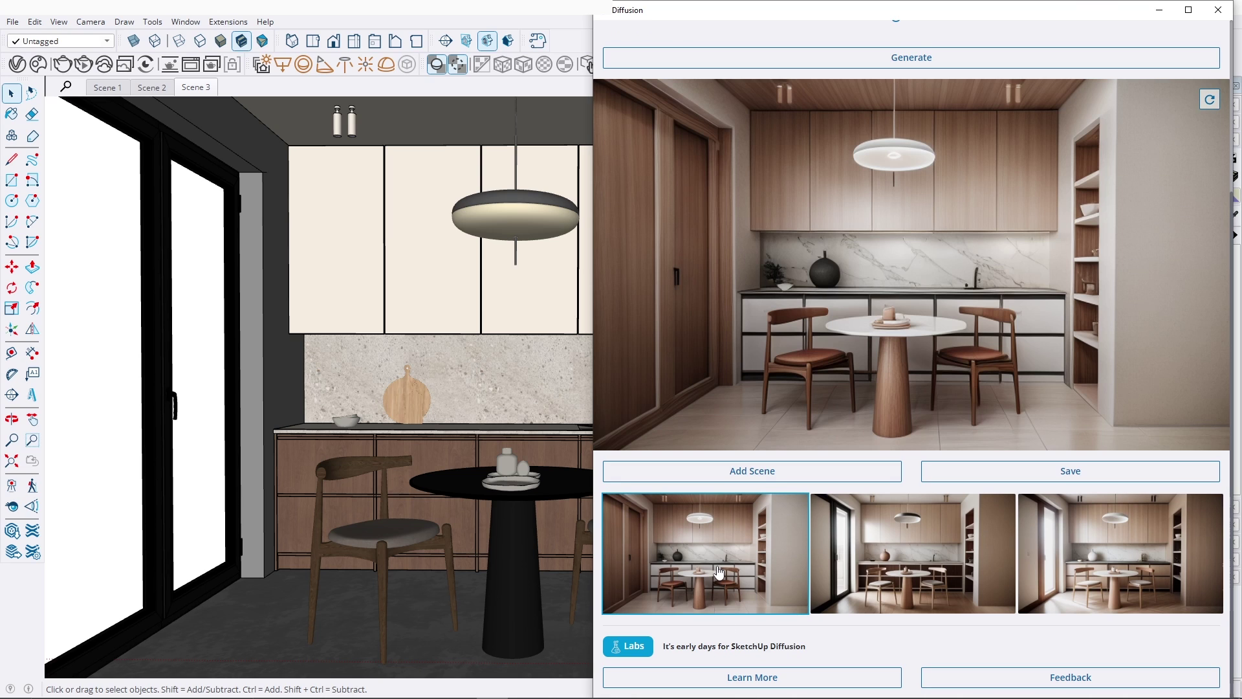
pyautogui.click(917, 552)
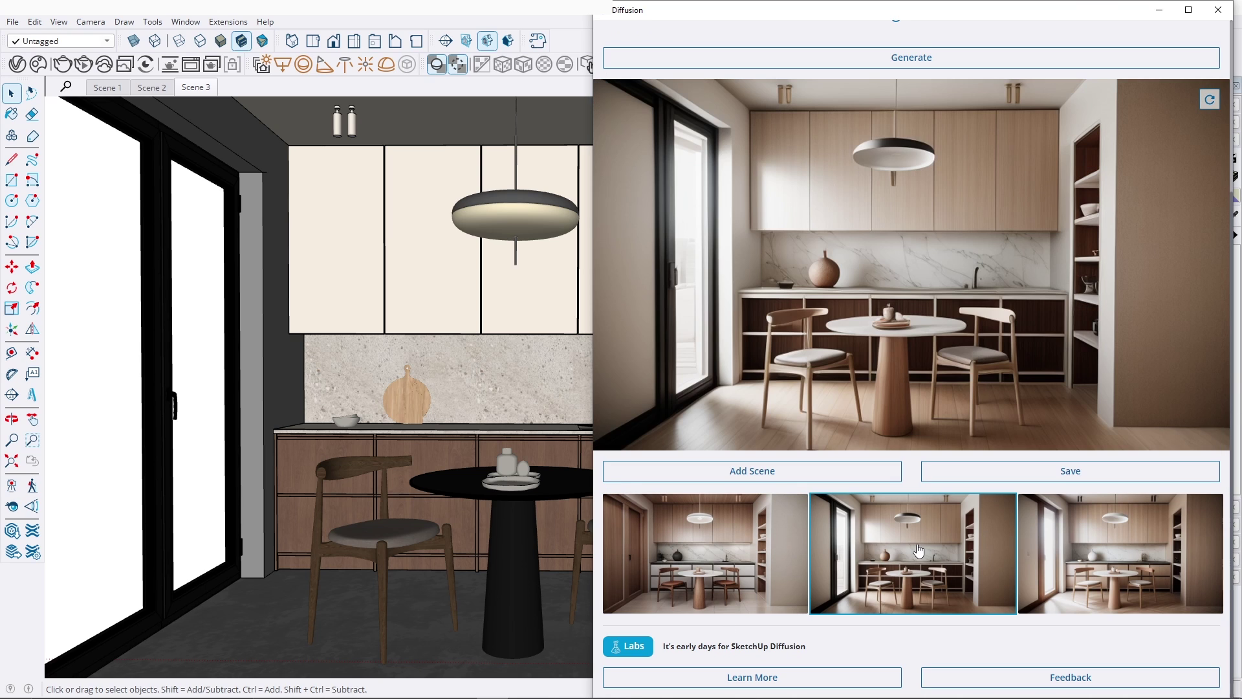
pyautogui.click(1111, 554)
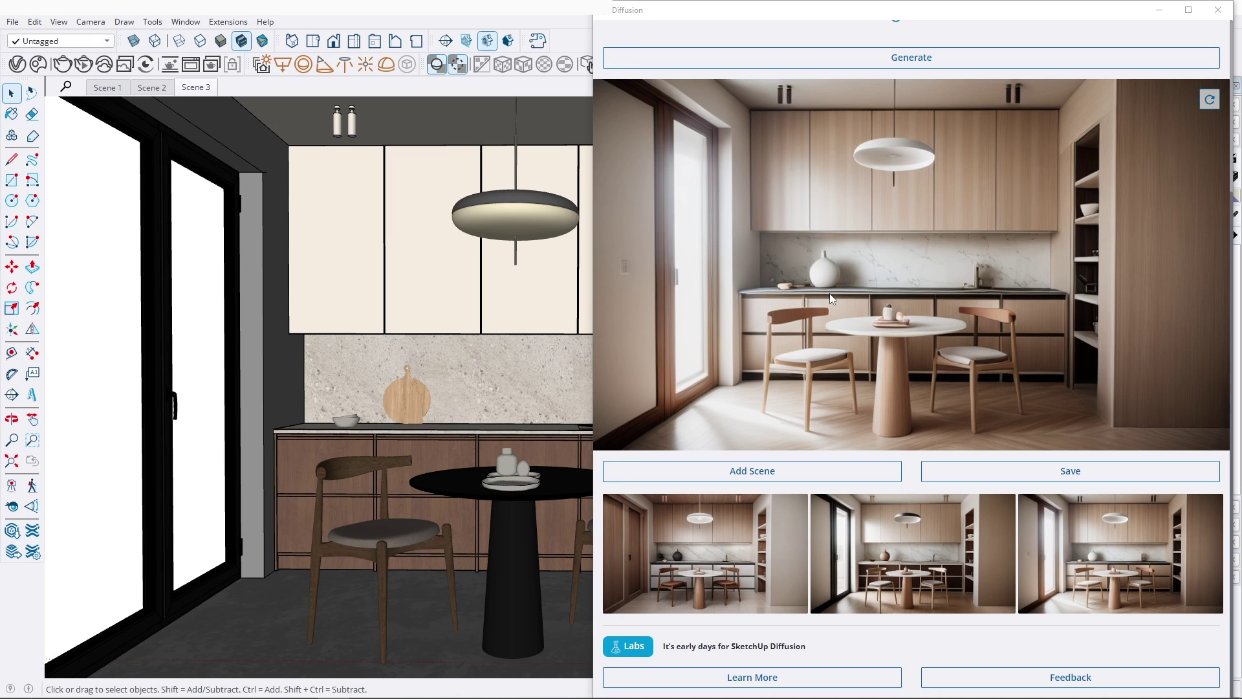
pyautogui.scroll(3, 830, 309)
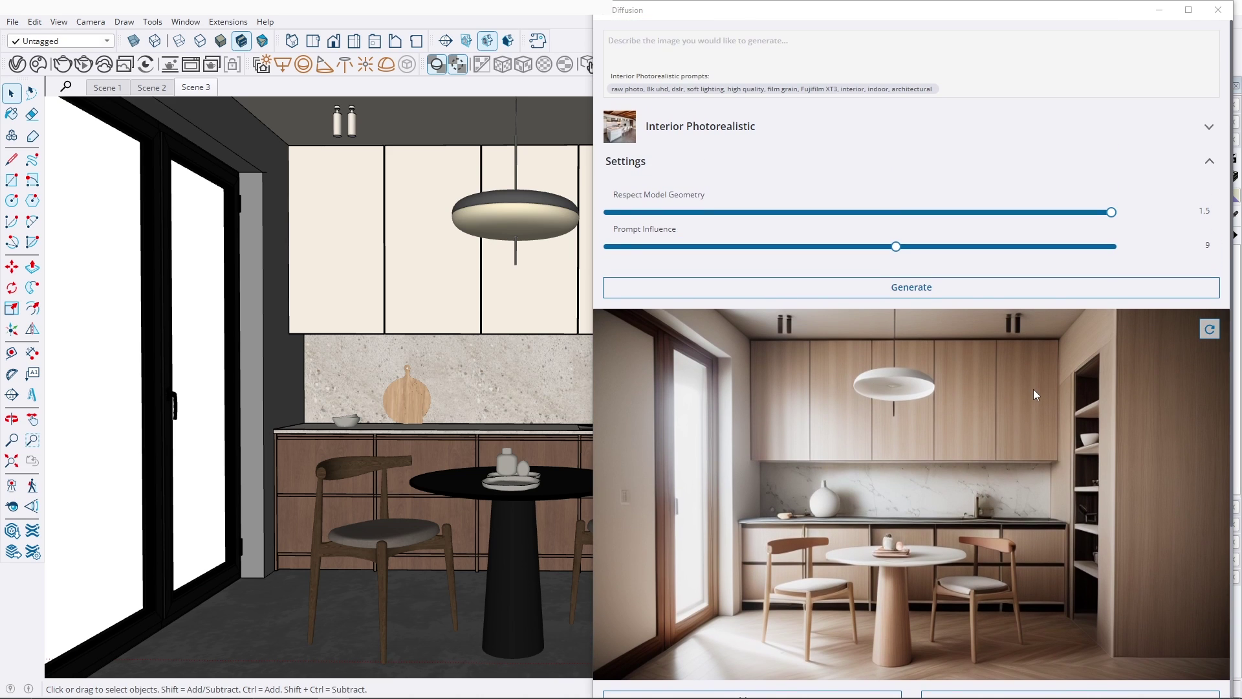
# Step: Recapture the current kitchen viewport as Diffusion's input image
pyautogui.click(1210, 335)
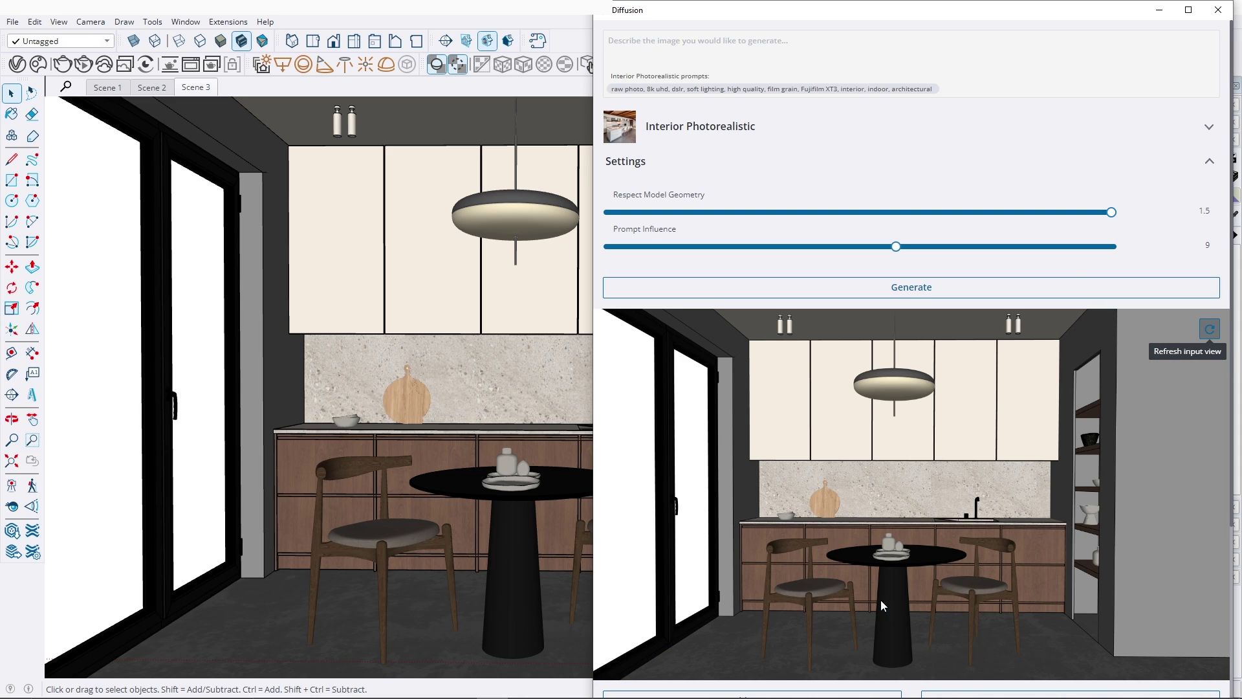
pyautogui.scroll(-3, 888, 484)
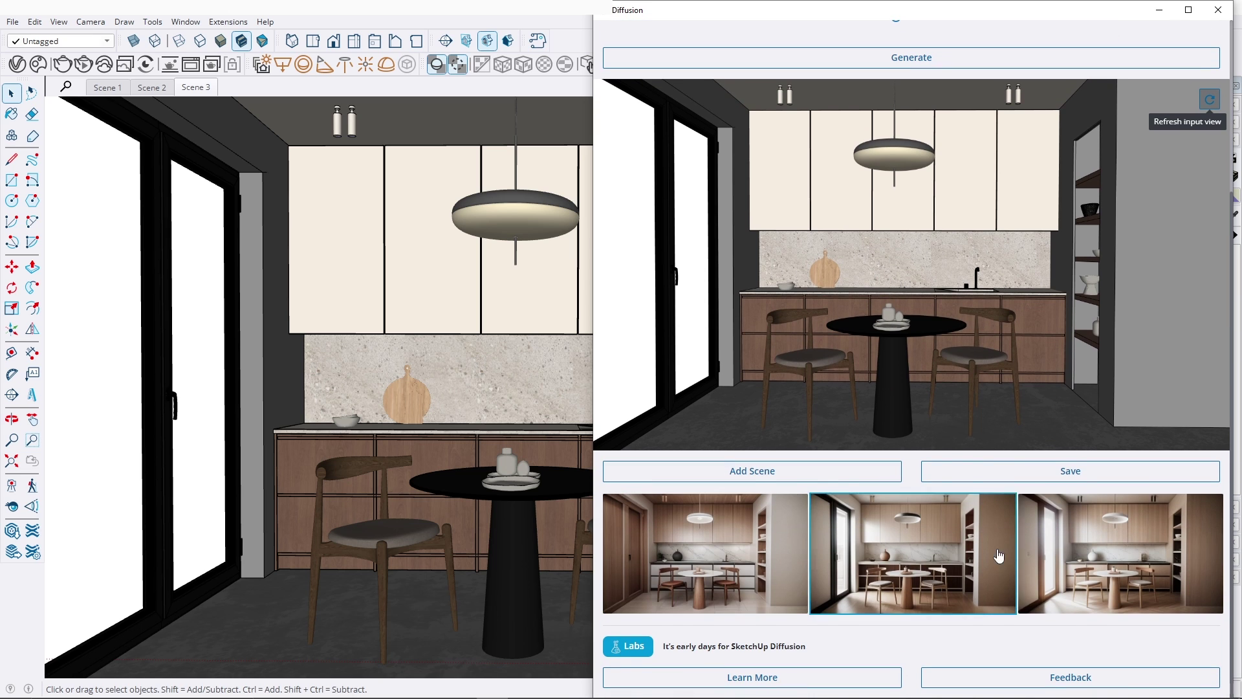
pyautogui.scroll(3, 978, 544)
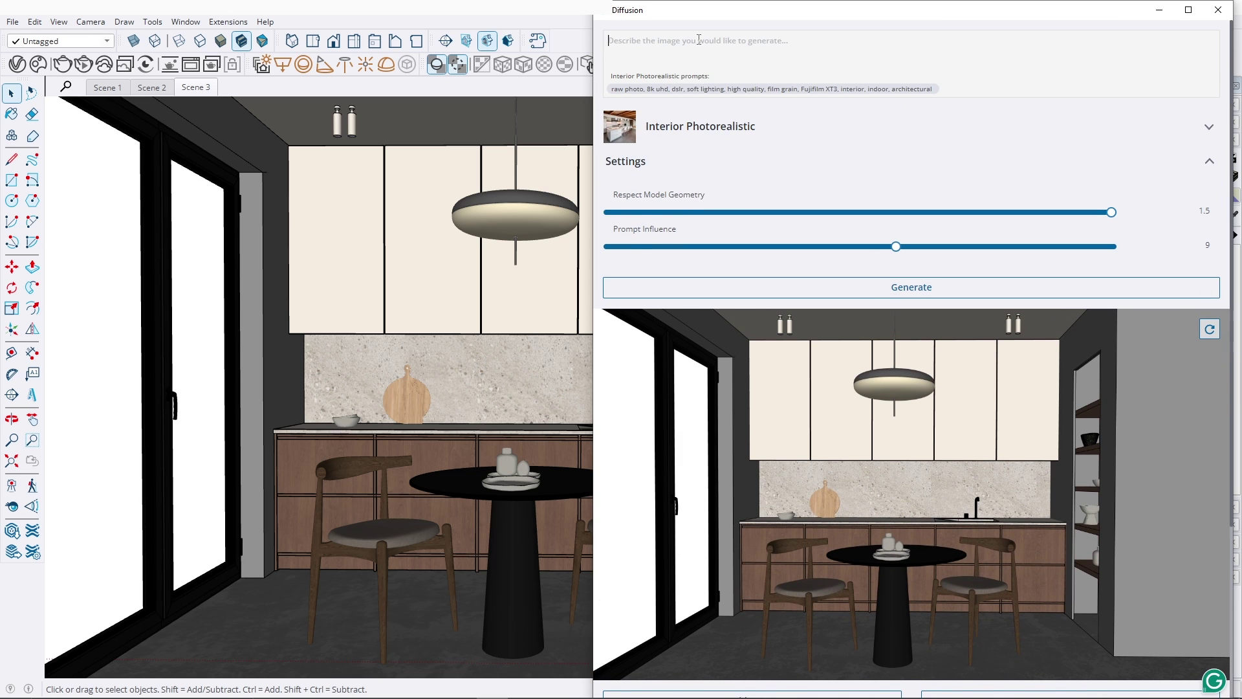
pyautogui.write('Stick with the materi')
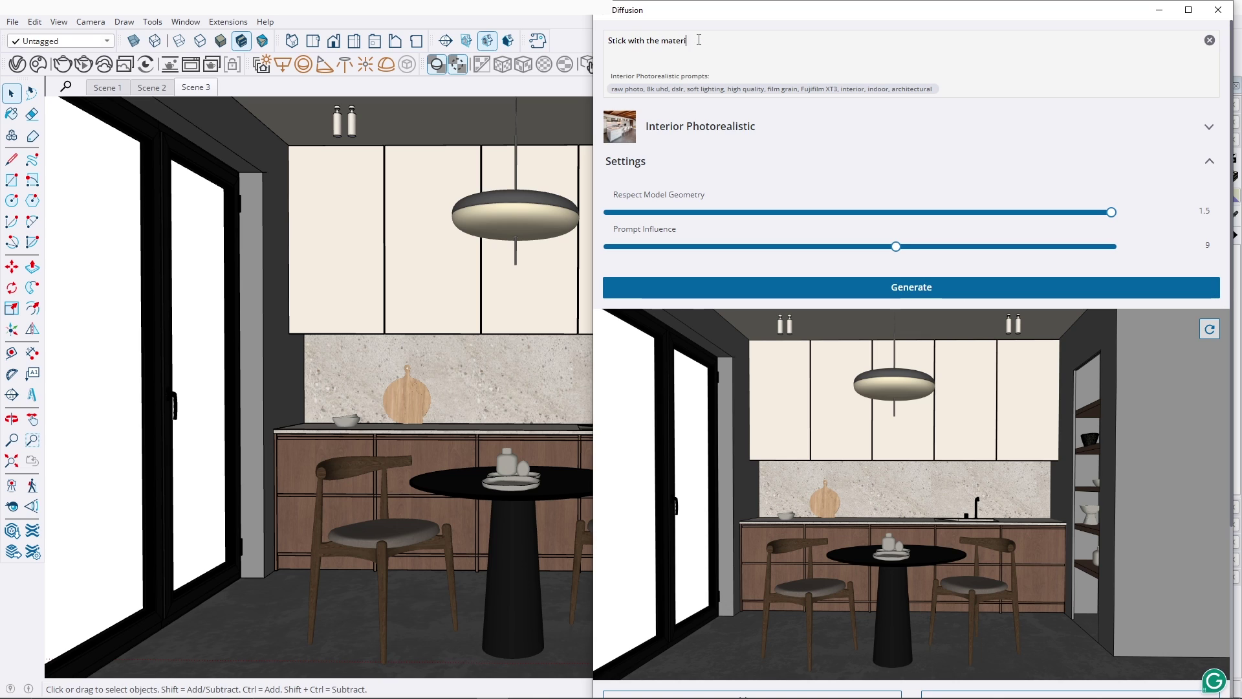
pyautogui.write('als applied in Sketch')
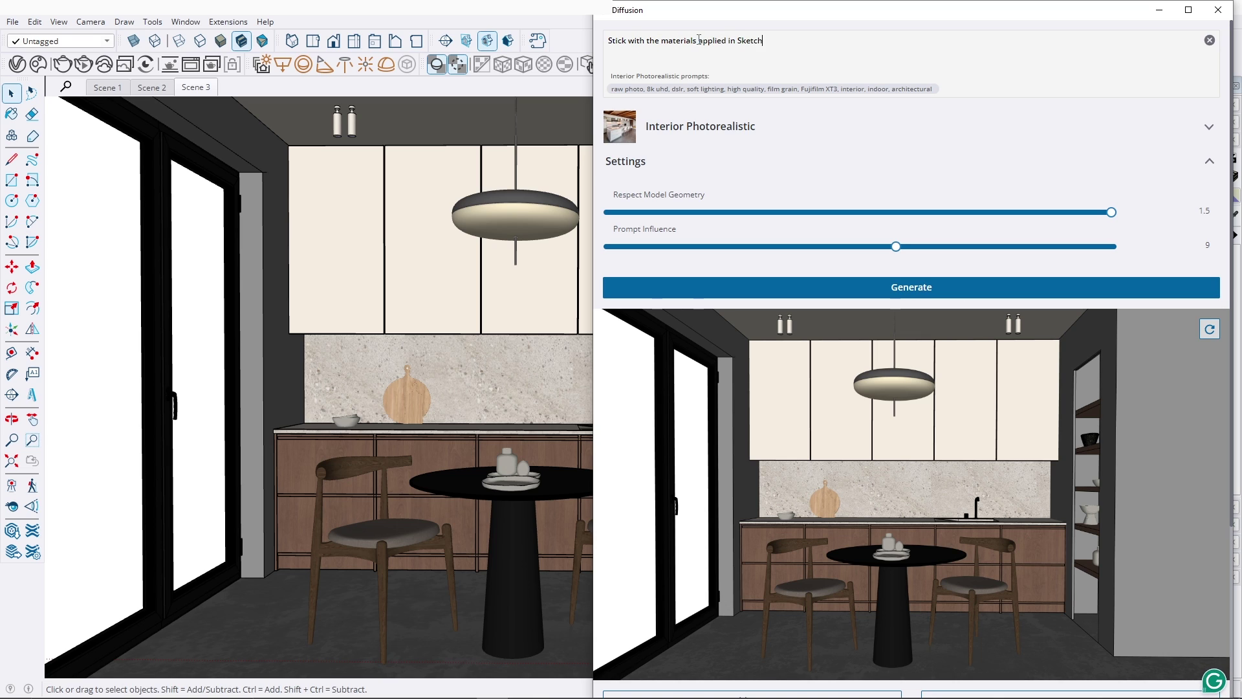
pyautogui.write('Up')
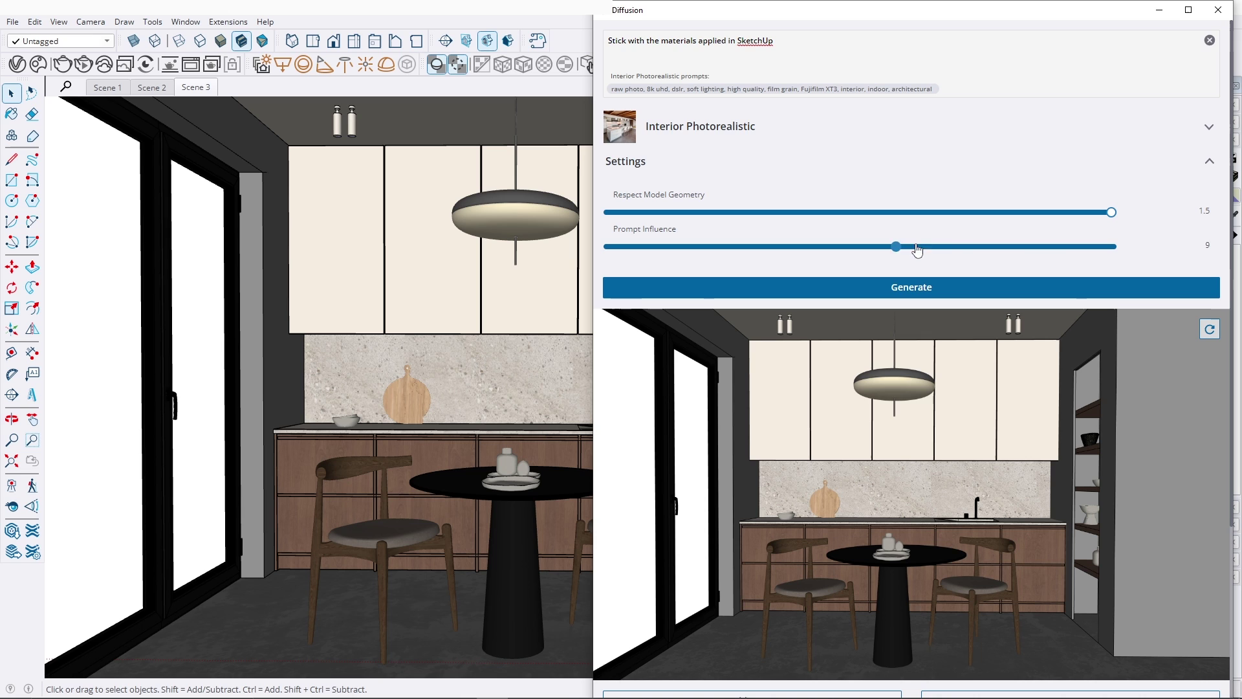
# Step: Raise Prompt Influence from 9 to 12 and preview the second and third renders
pyautogui.moveTo(917, 250); pyautogui.dragTo(1116, 247)
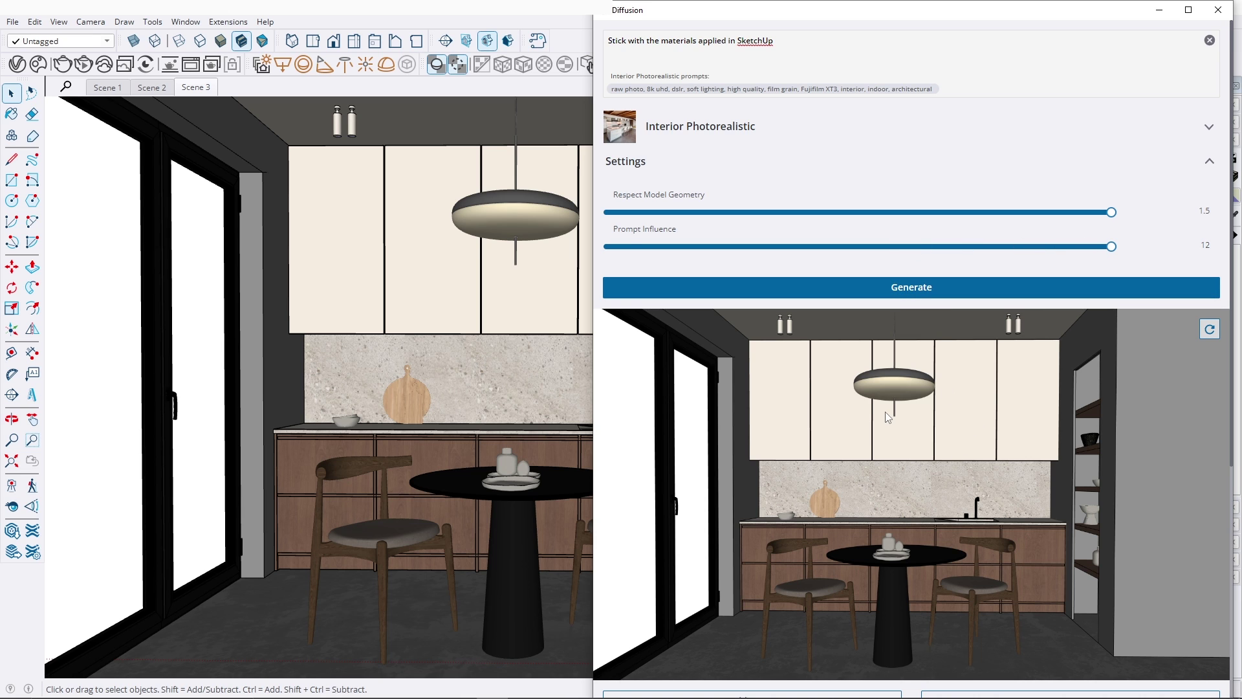
pyautogui.scroll(-3, 885, 411)
pyautogui.scroll(1, 781, 440)
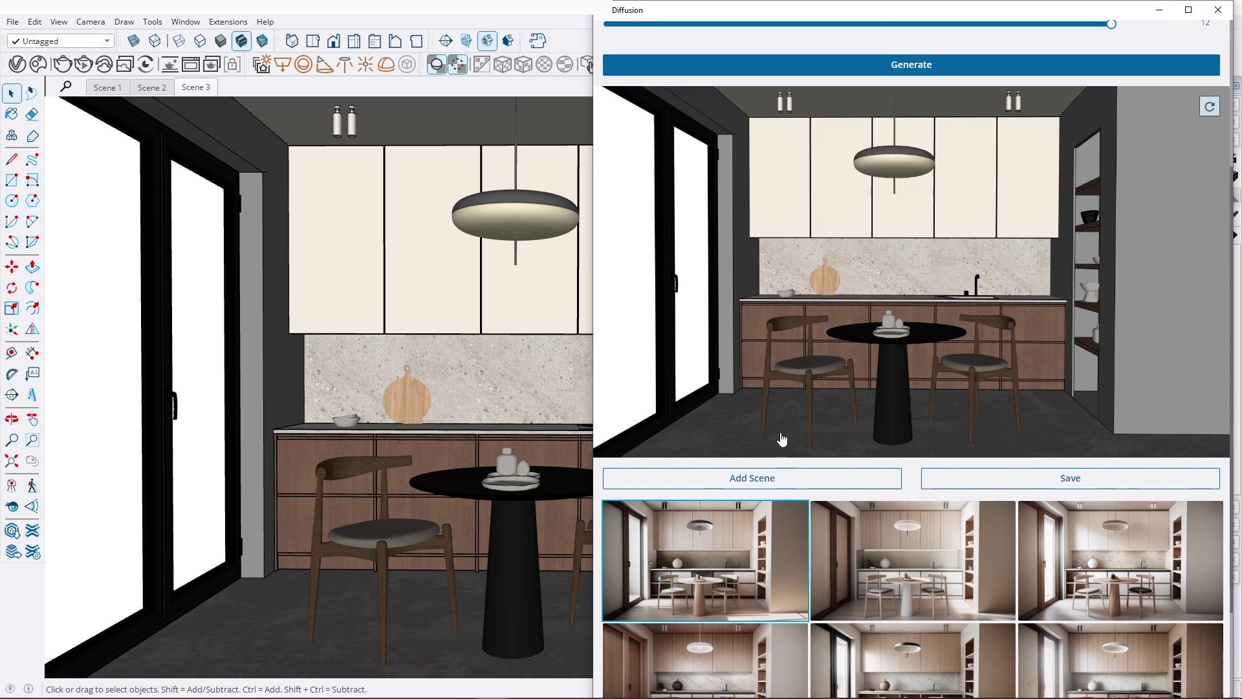
pyautogui.click(918, 545)
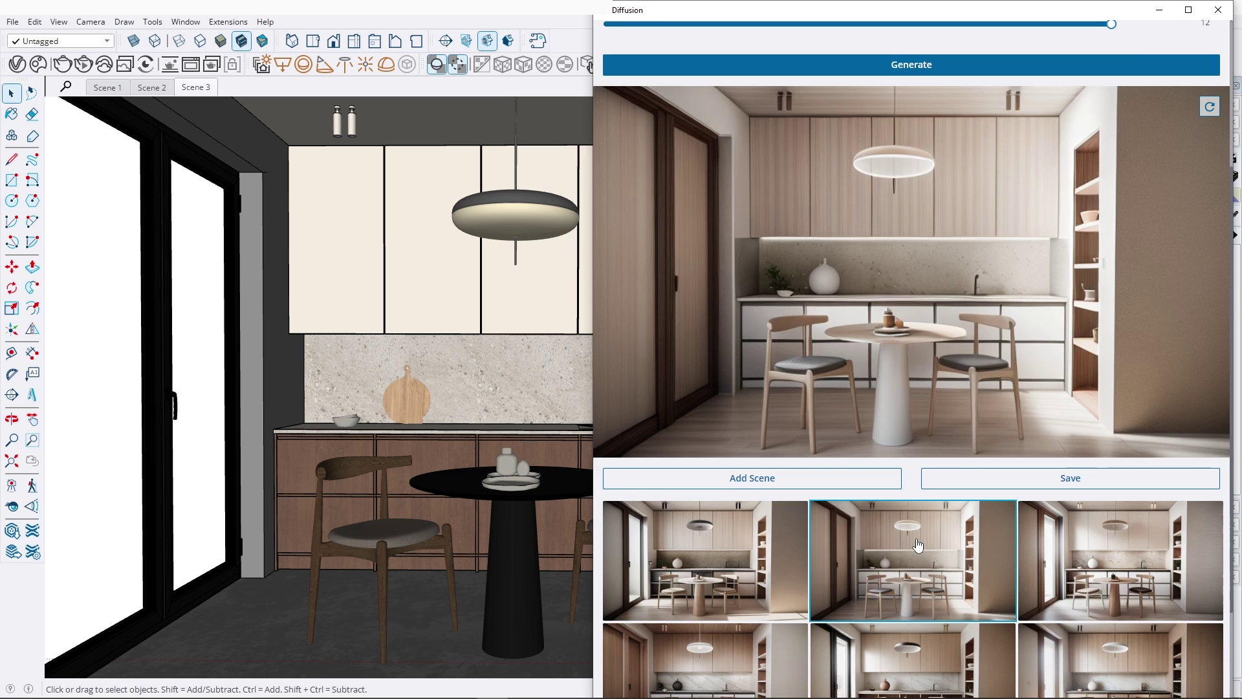
pyautogui.click(1035, 547)
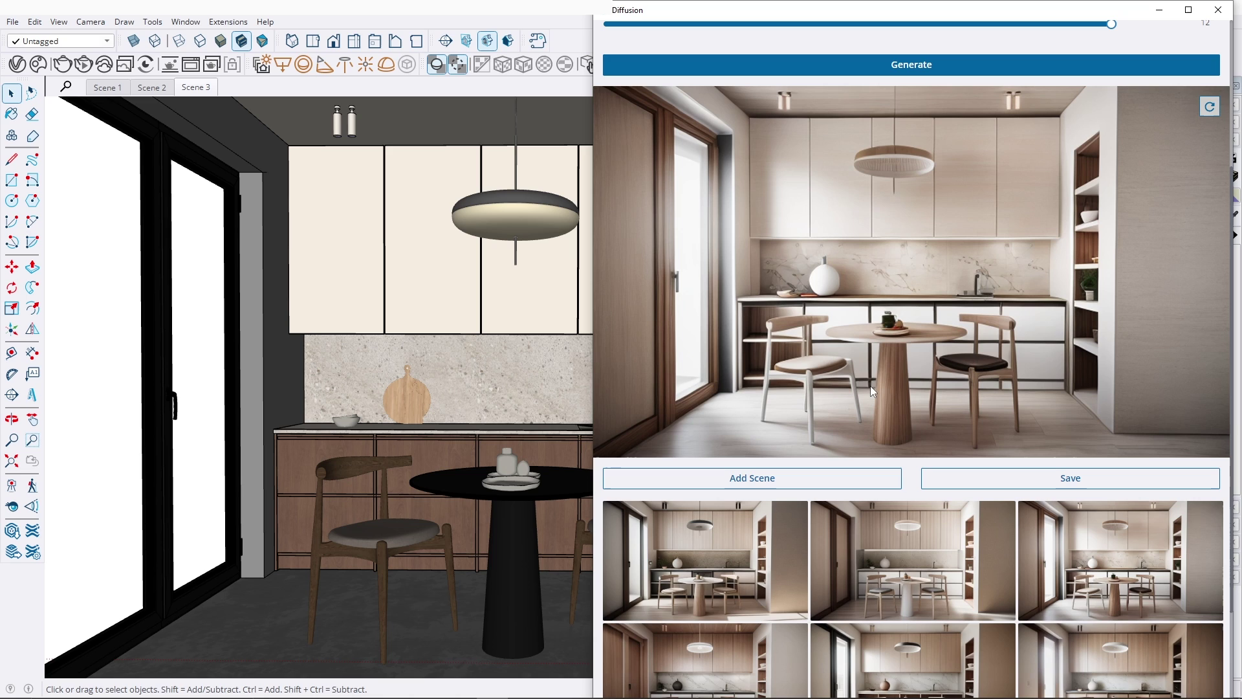
pyautogui.scroll(3, 894, 368)
pyautogui.scroll(2, 971, 491)
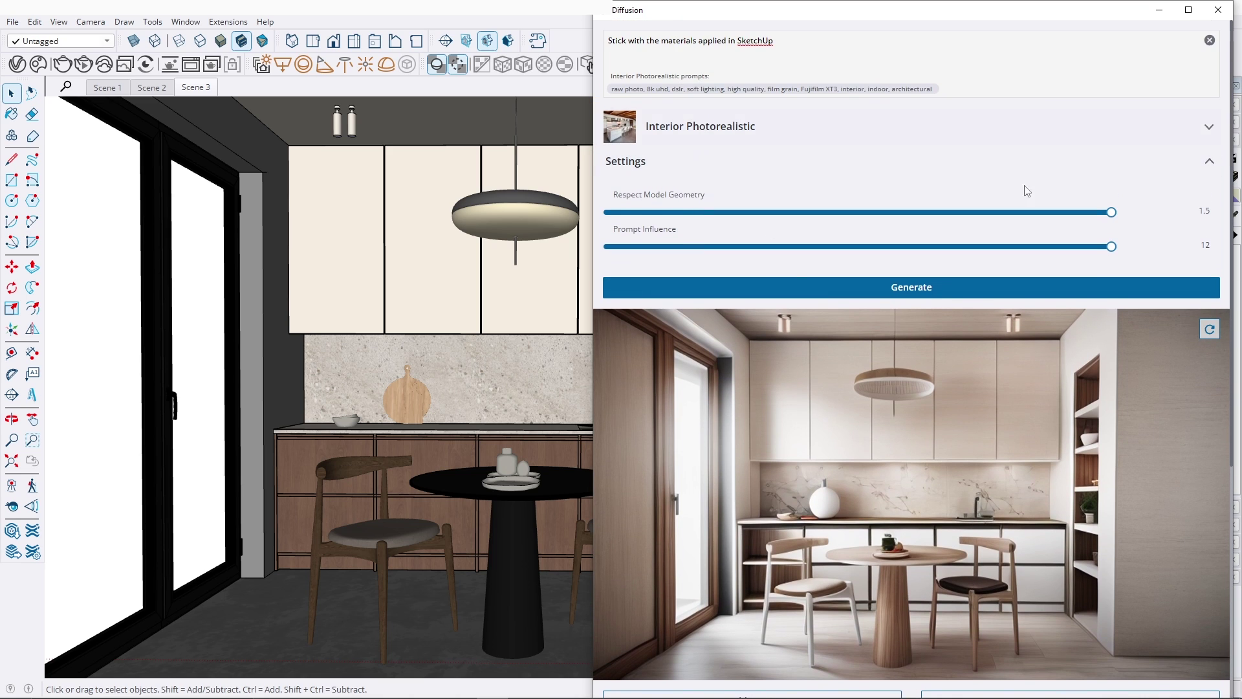
# Step: Refresh the Diffusion input view and select all the existing prompt text
pyautogui.click(1210, 328)
pyautogui.hotkey('ctrl', 'a')
pyautogui.write('White upper')
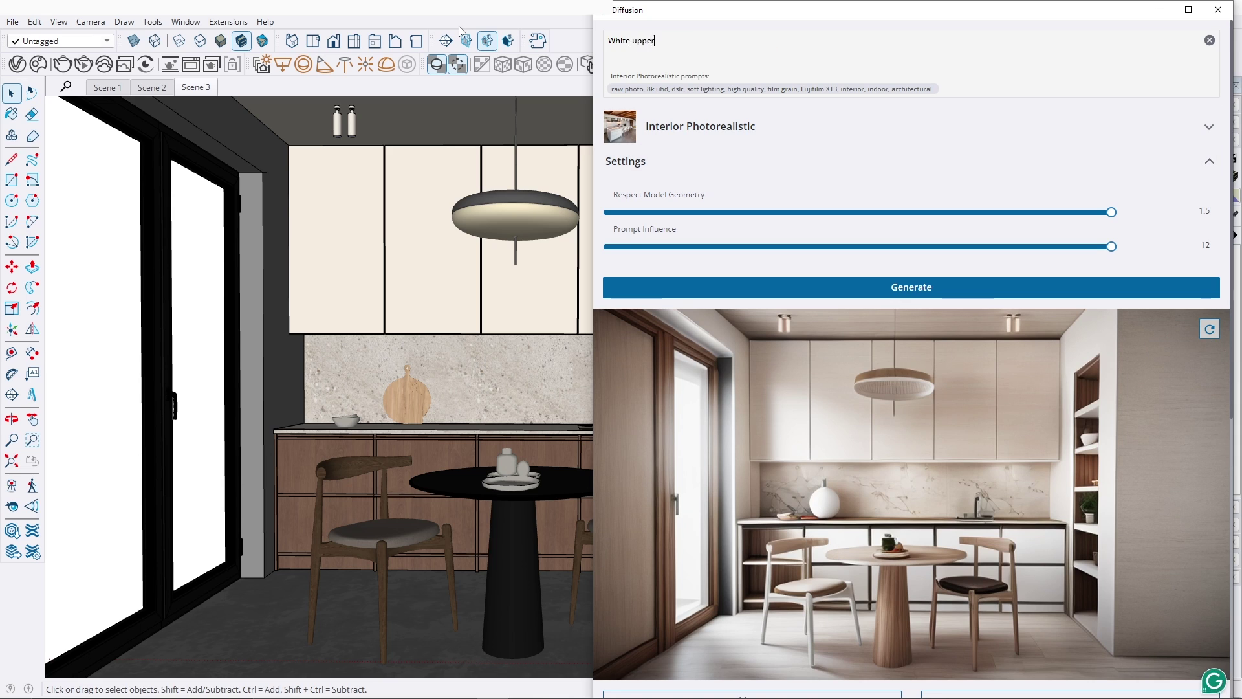
pyautogui.write(' cabinets , wooden lower ')
pyautogui.write('cabinets, white cei')
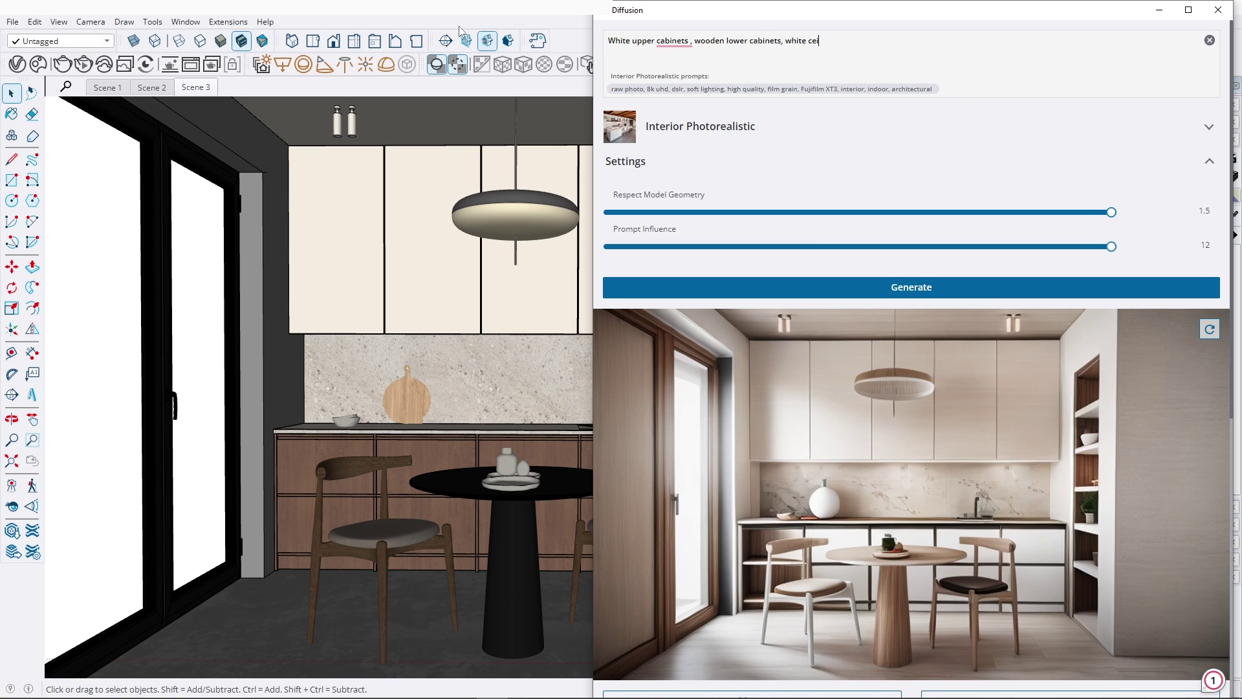
pyautogui.write('ling, concrete floor')
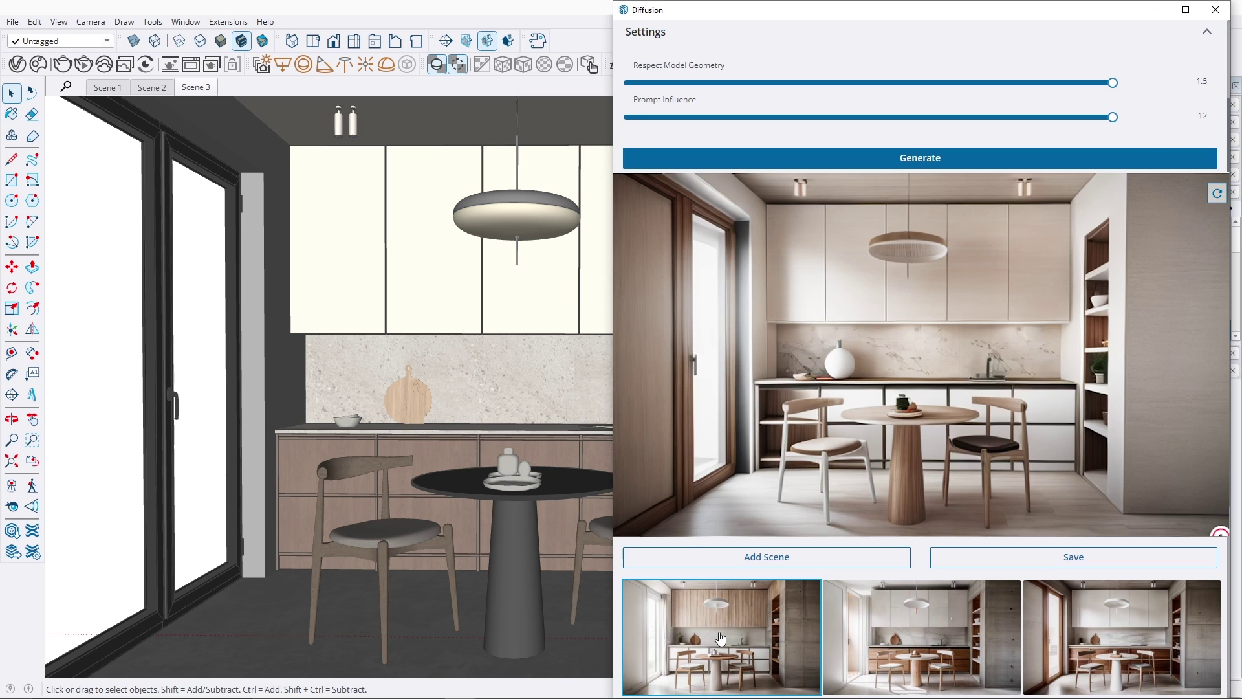
# Step: Preview each of the three new kitchen renders
pyautogui.click(722, 637)
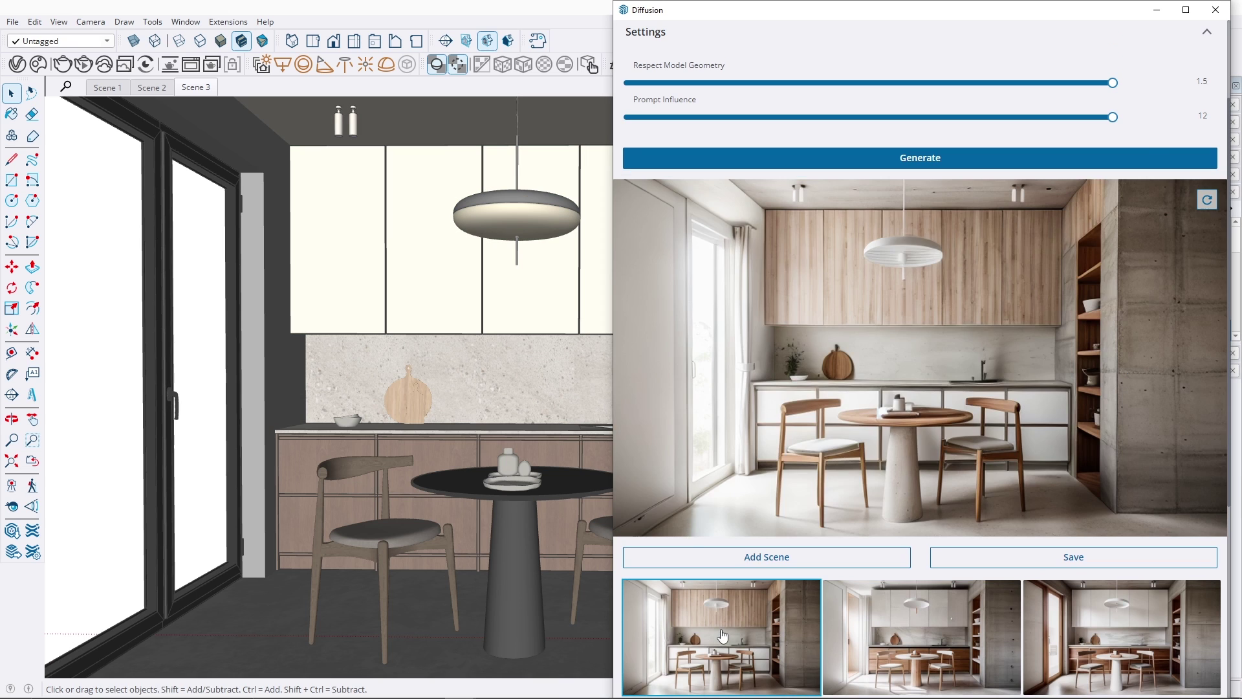
pyautogui.click(921, 605)
pyautogui.click(1082, 607)
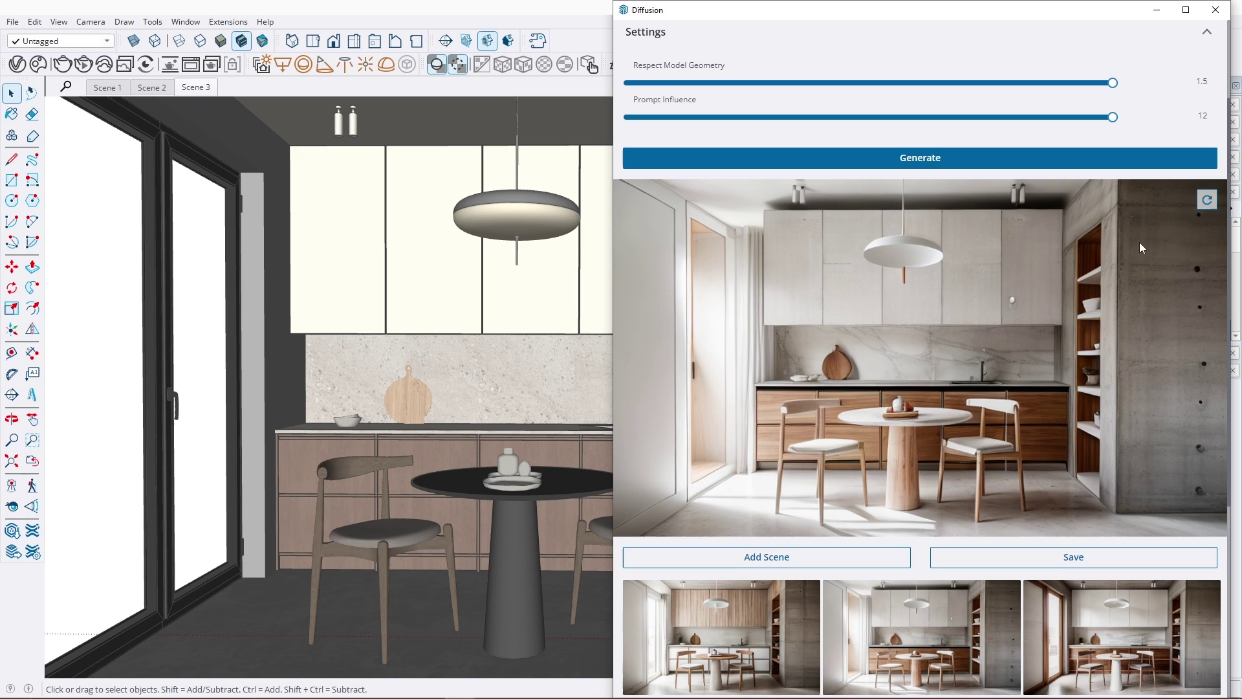
# Step: Select the middle render with pale upper and wooden lower cabinets and save it
pyautogui.click(591, 66)
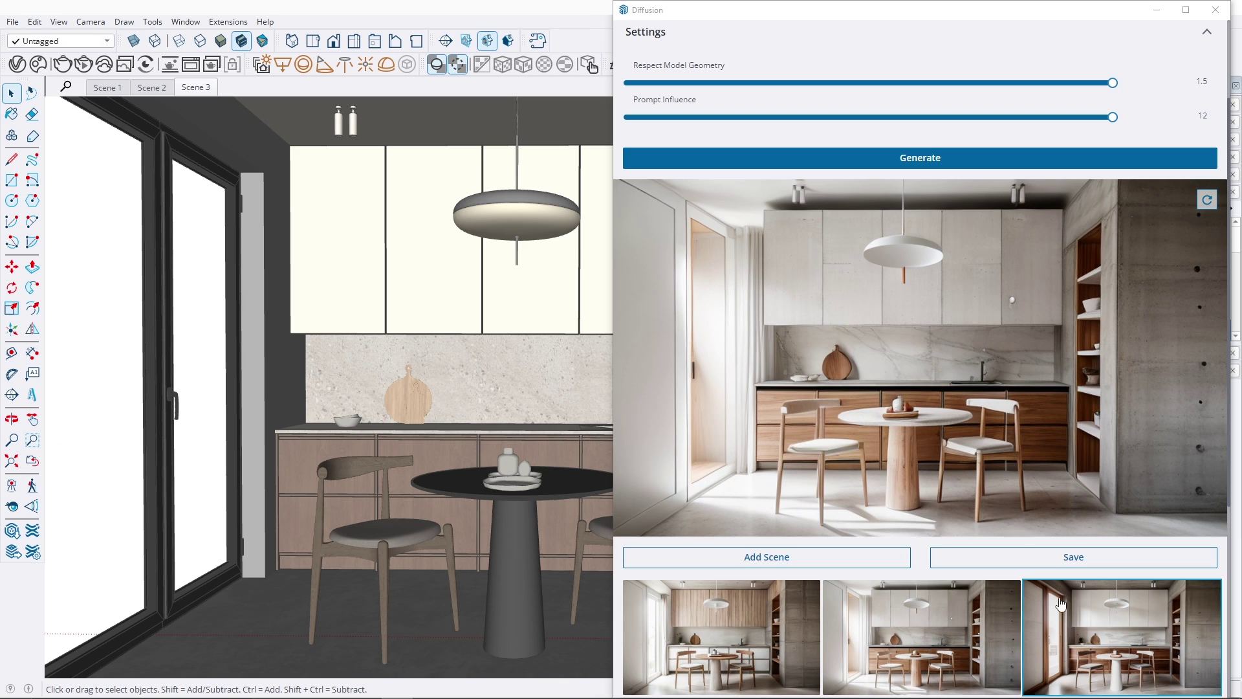
pyautogui.click(937, 652)
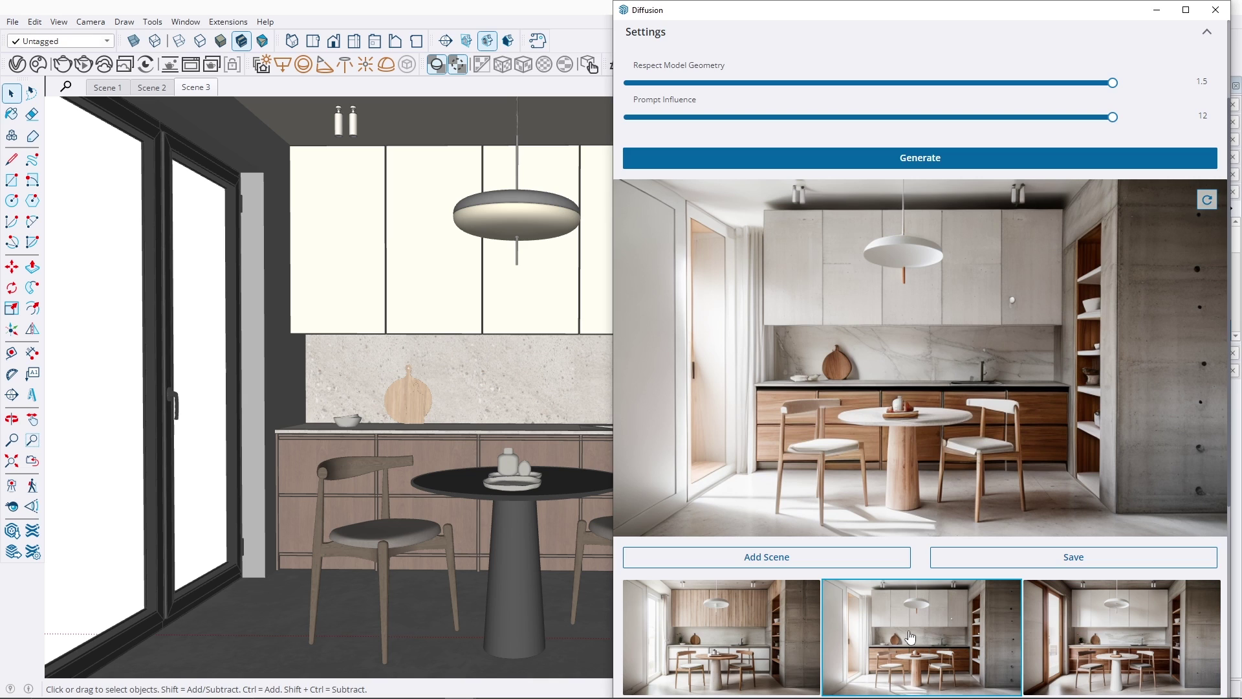
pyautogui.click(966, 556)
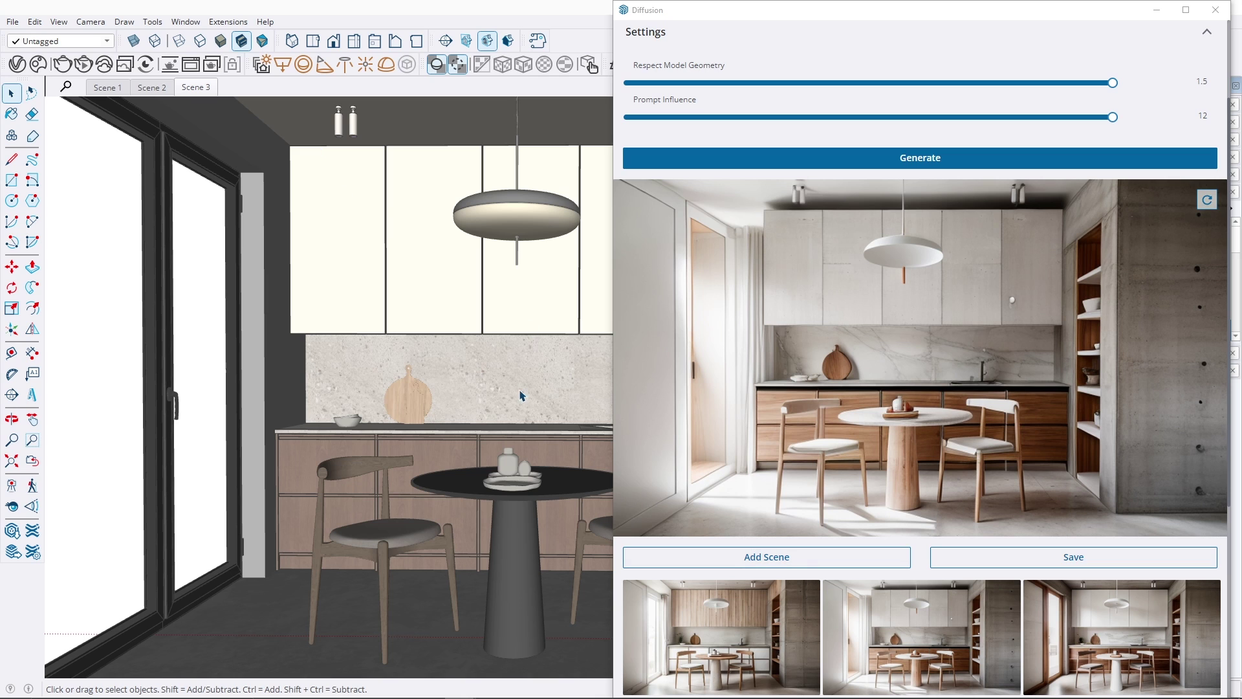
pyautogui.click(775, 561)
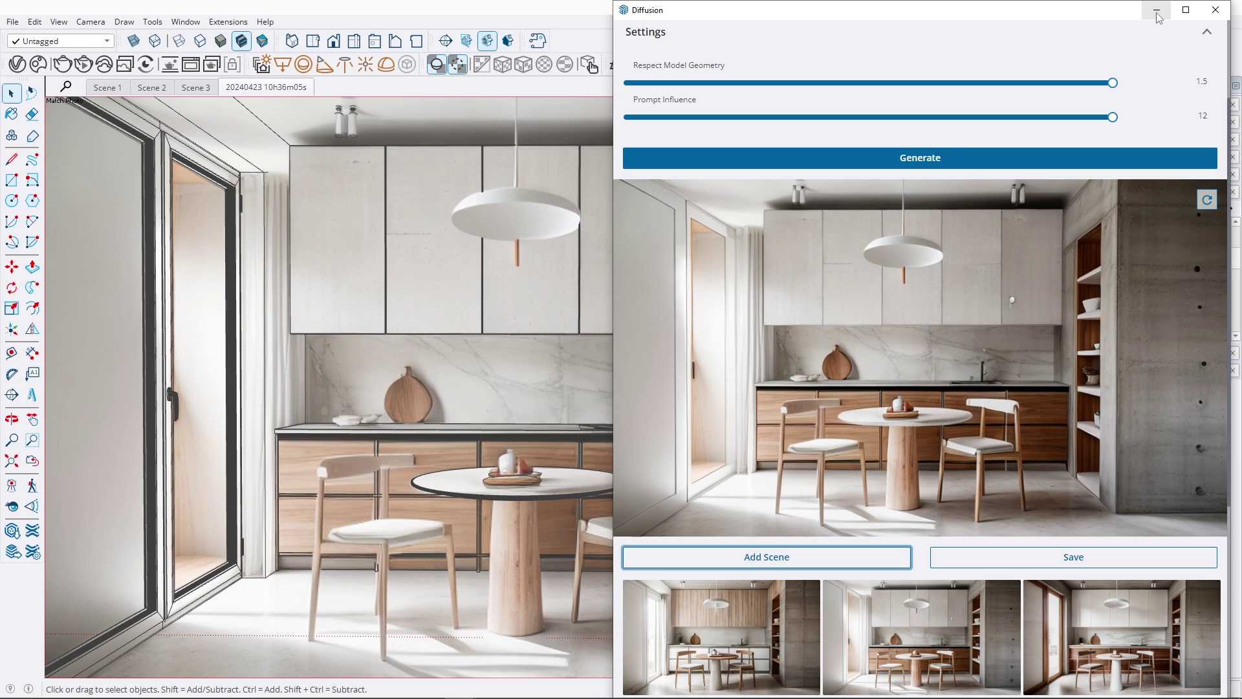
pyautogui.click(1156, 10)
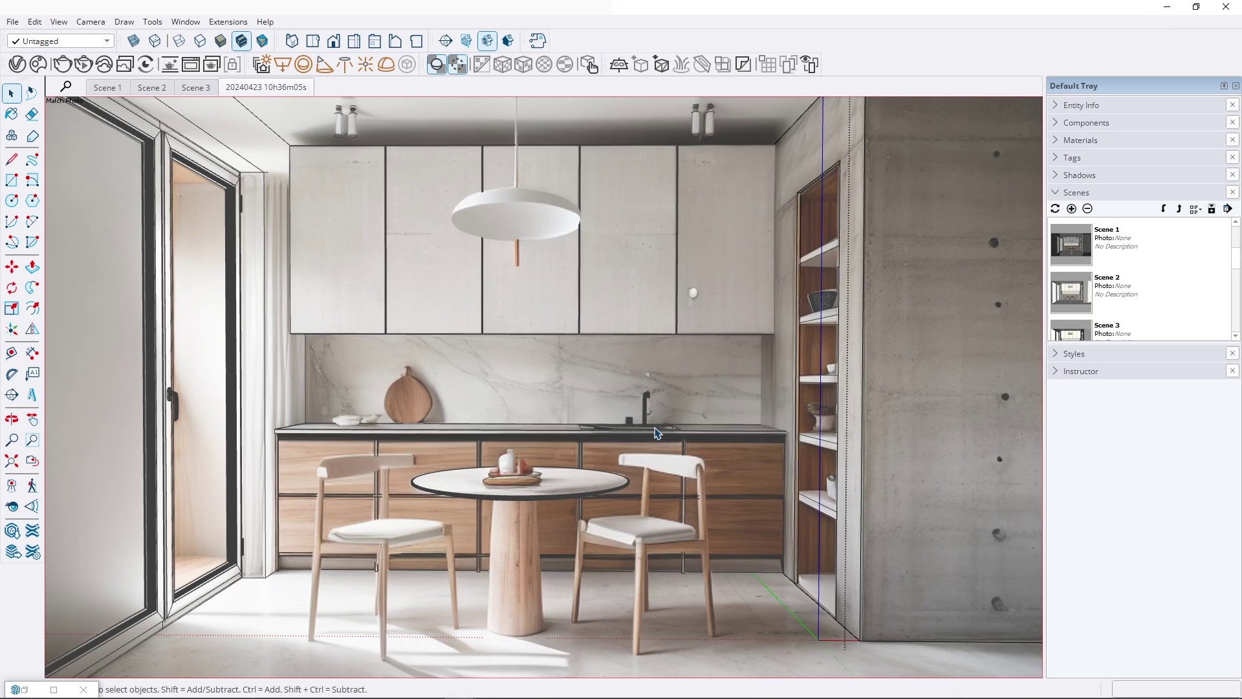
pyautogui.click(205, 92)
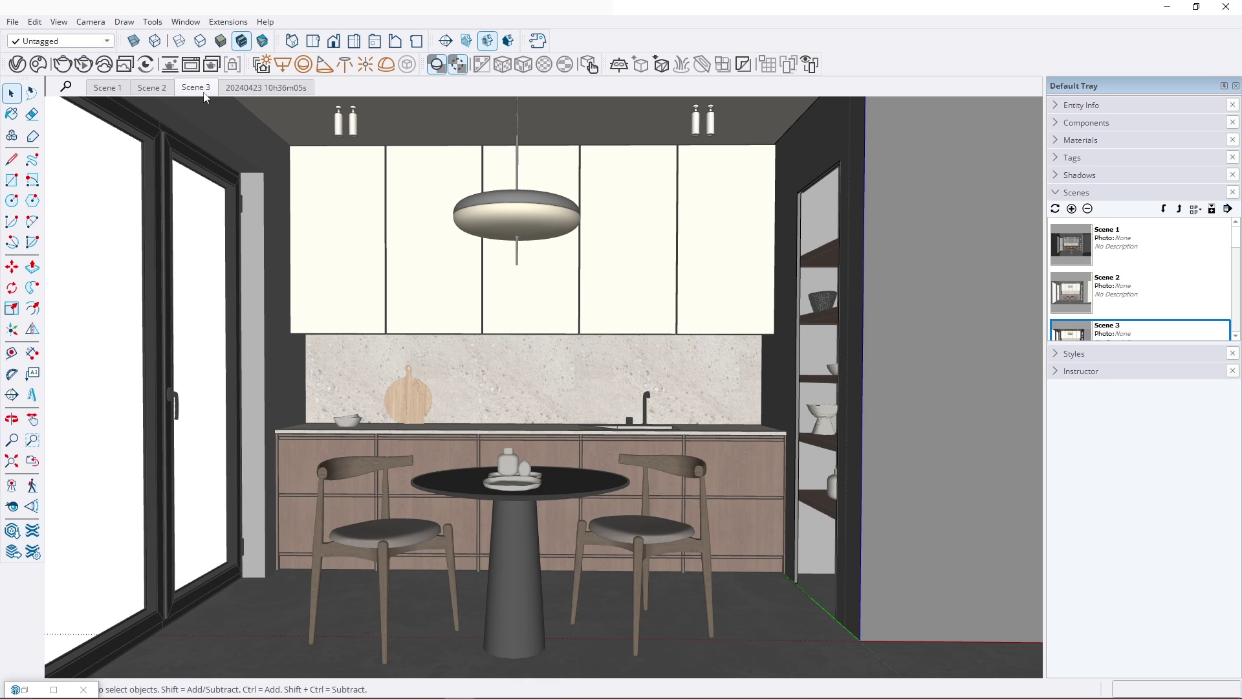
pyautogui.click(261, 88)
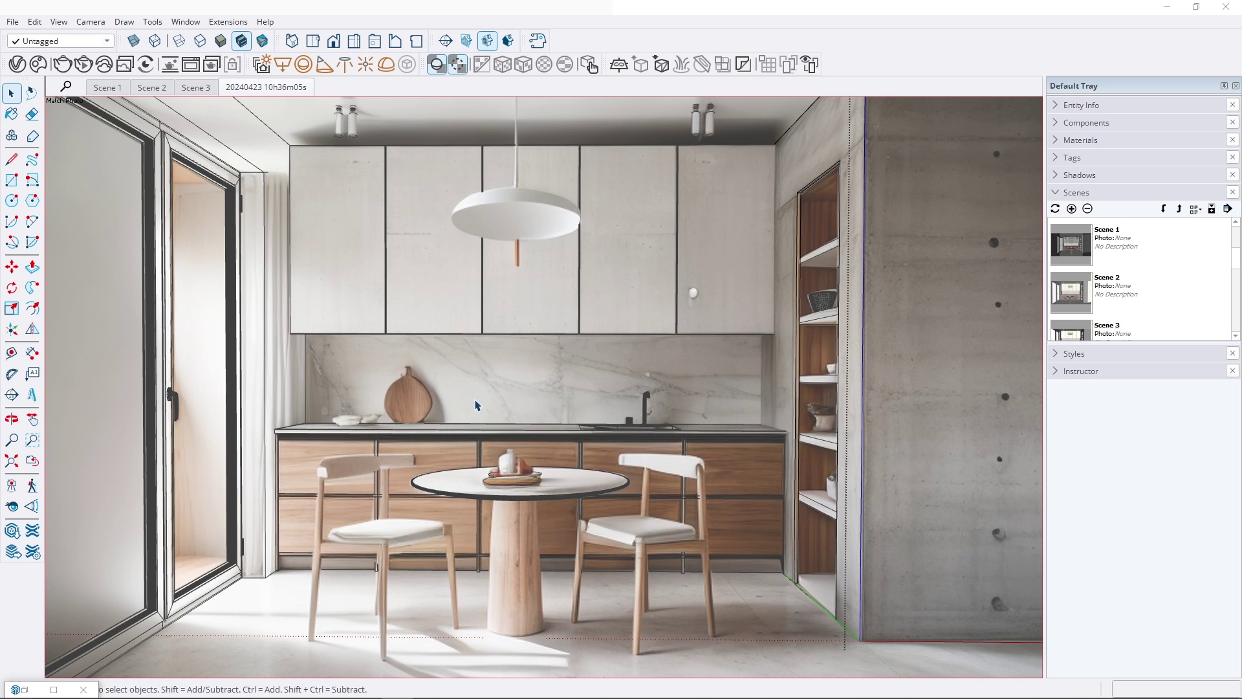
# Step: Orbit to an angled kitchen view, generate renders of it, and preview the results
pyautogui.moveTo(480, 401); pyautogui.dragTo(318, 385, button='middle')
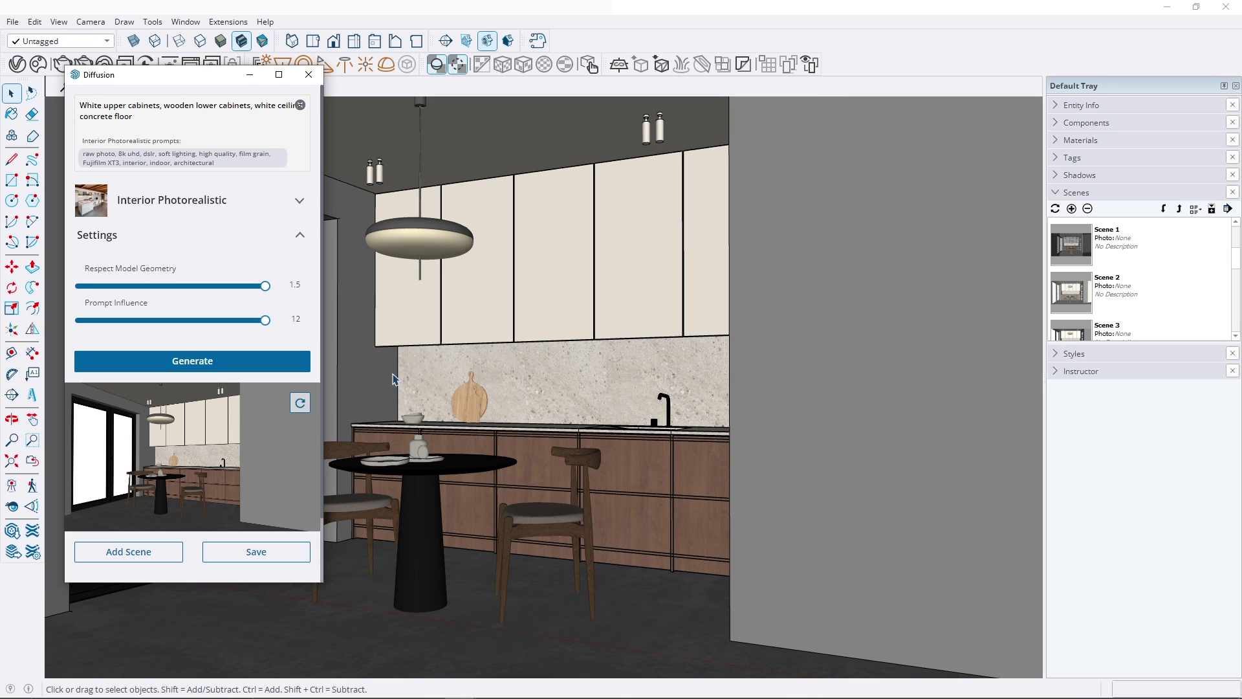
pyautogui.click(205, 361)
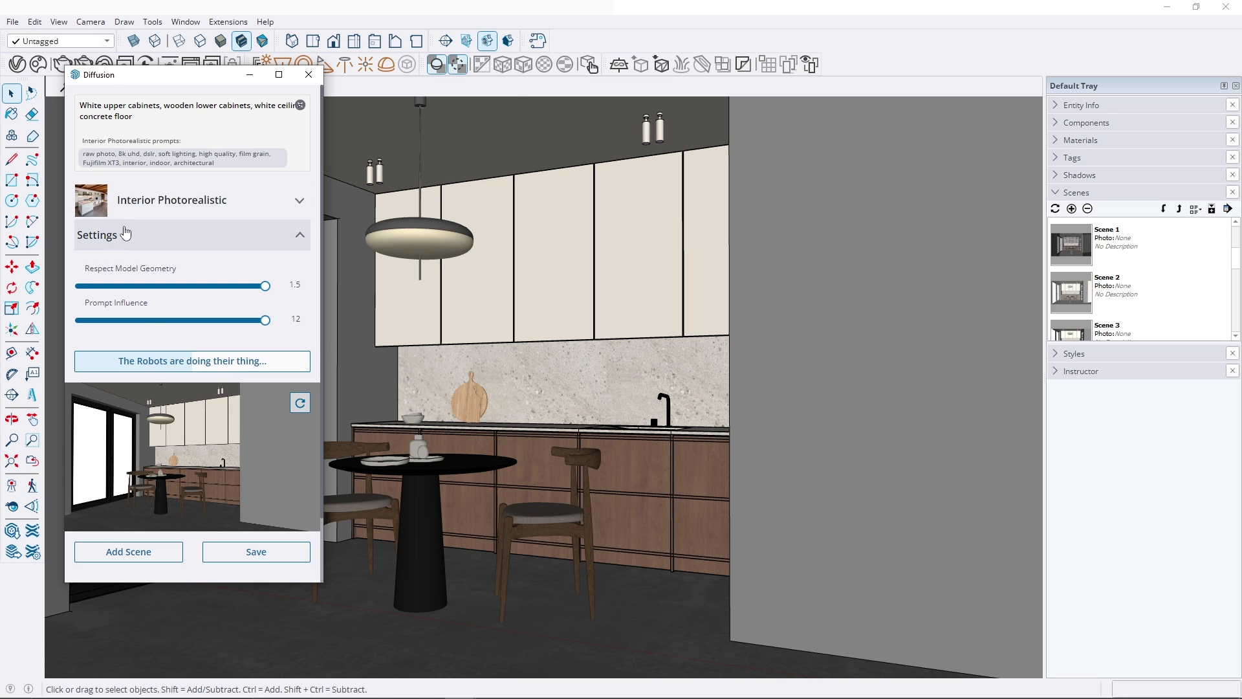
pyautogui.click(159, 482)
pyautogui.click(262, 476)
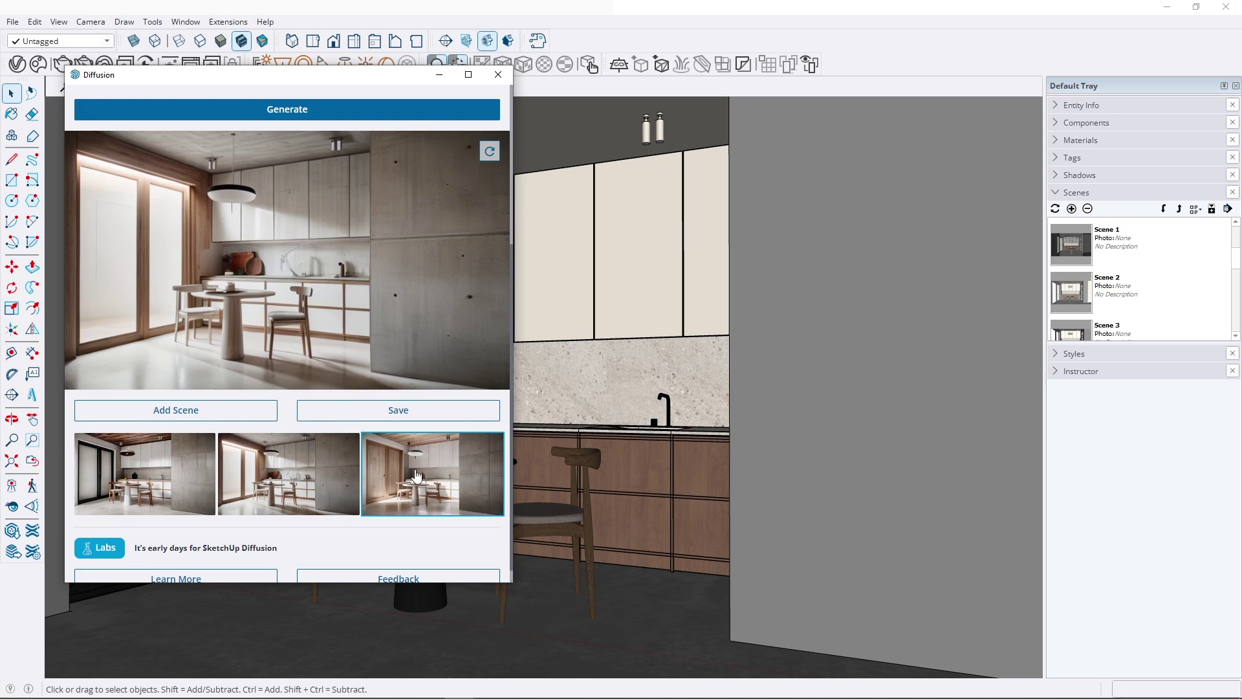
pyautogui.click(263, 481)
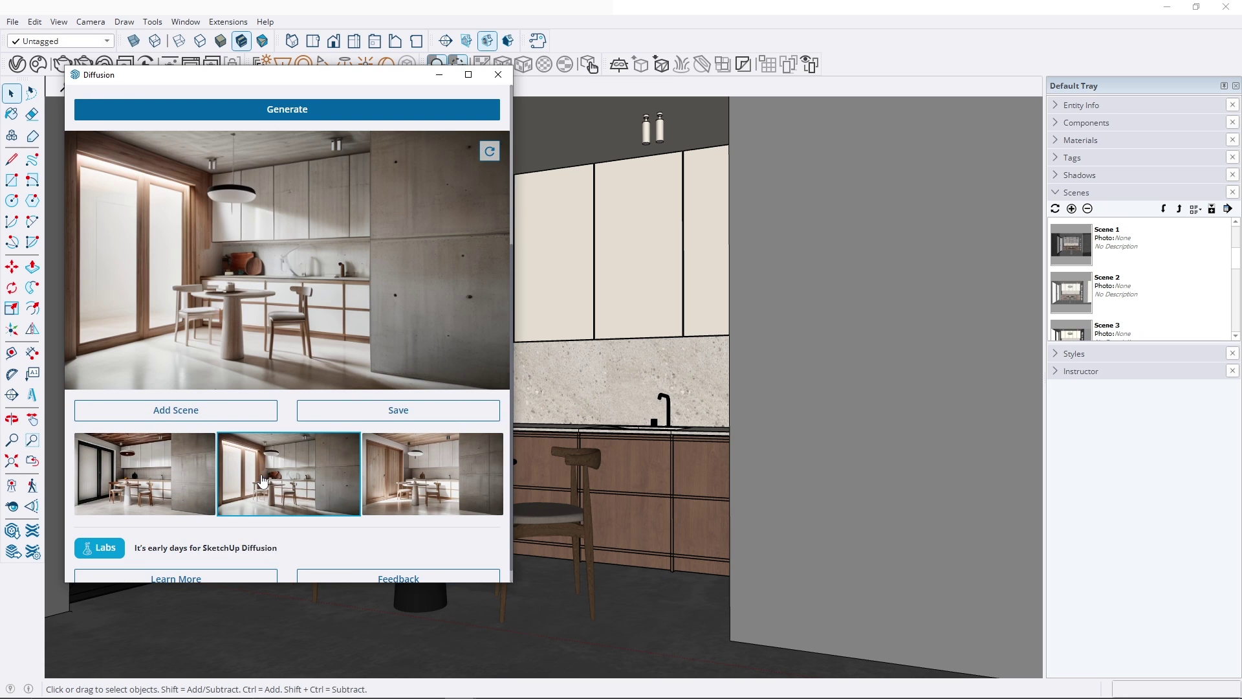
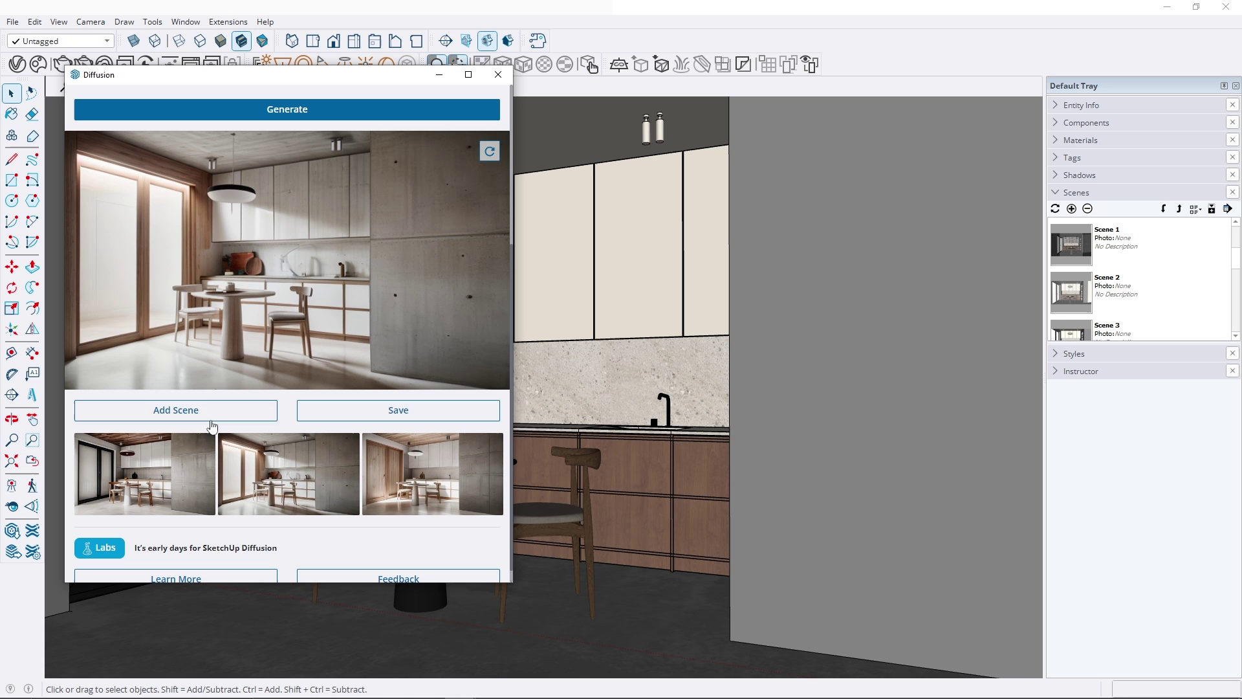
# Step: Save the Diffusion image as a scene, compare the 10h36m05s and 10h38m40s scenes, then return to Scene 3
pyautogui.click(209, 416)
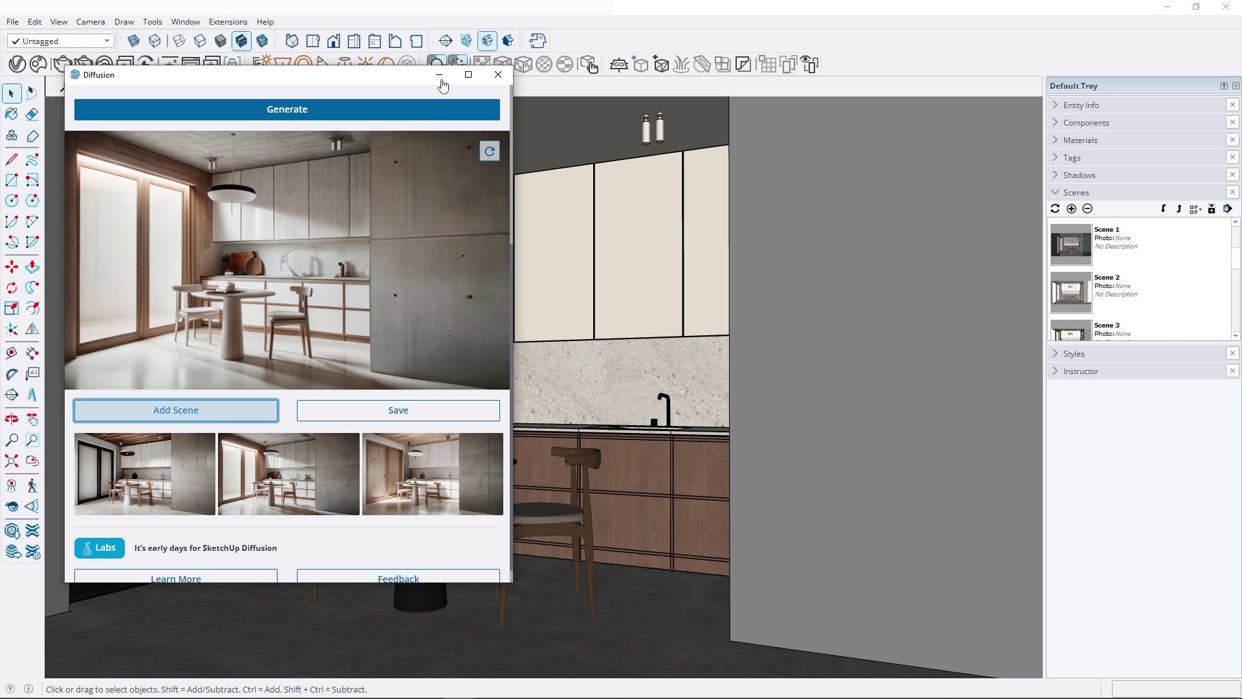
pyautogui.click(440, 78)
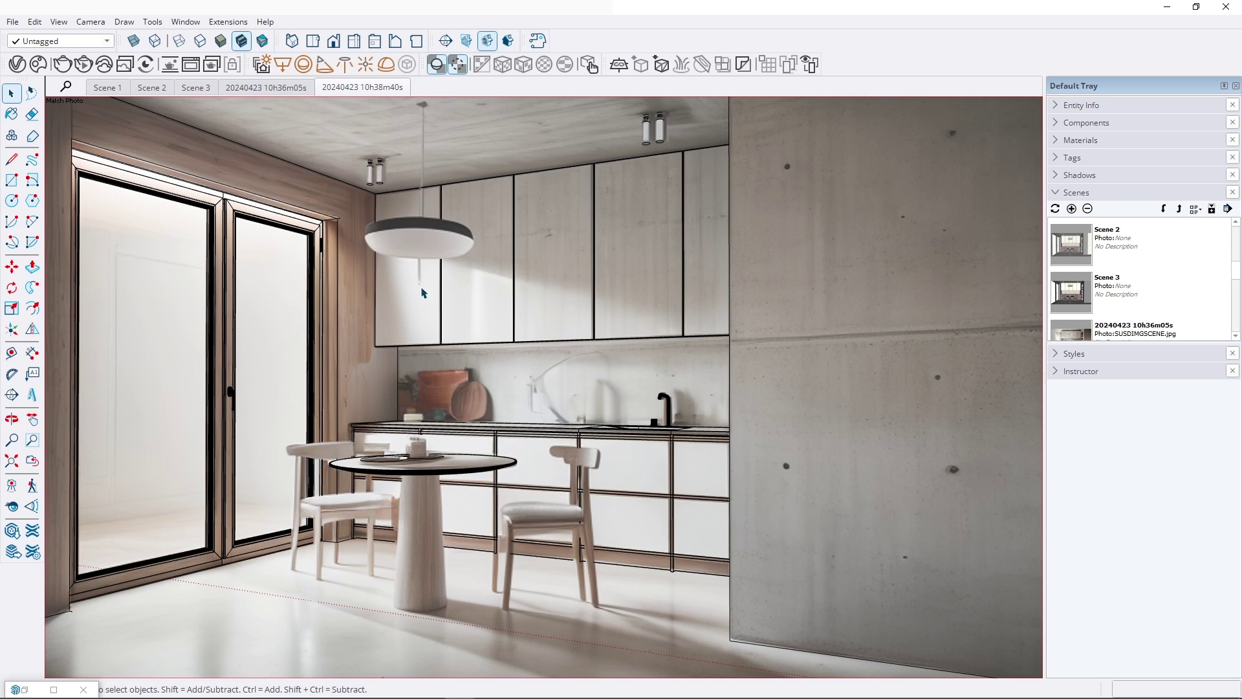
pyautogui.click(262, 88)
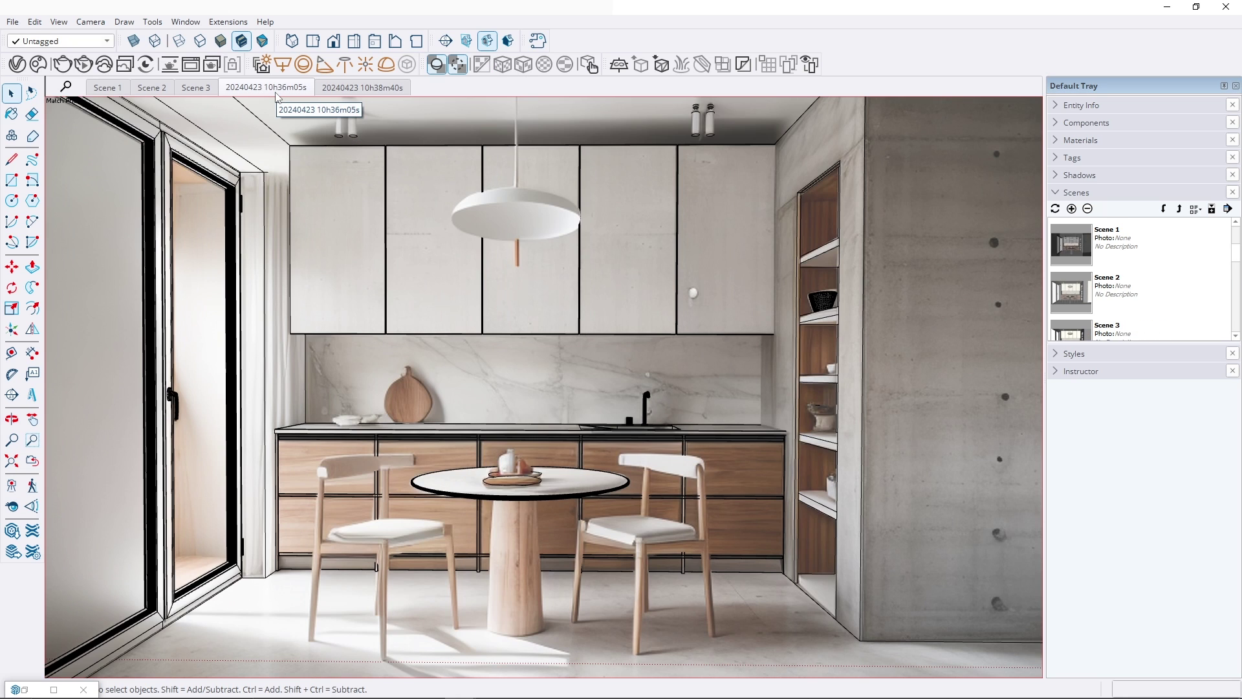
pyautogui.click(360, 88)
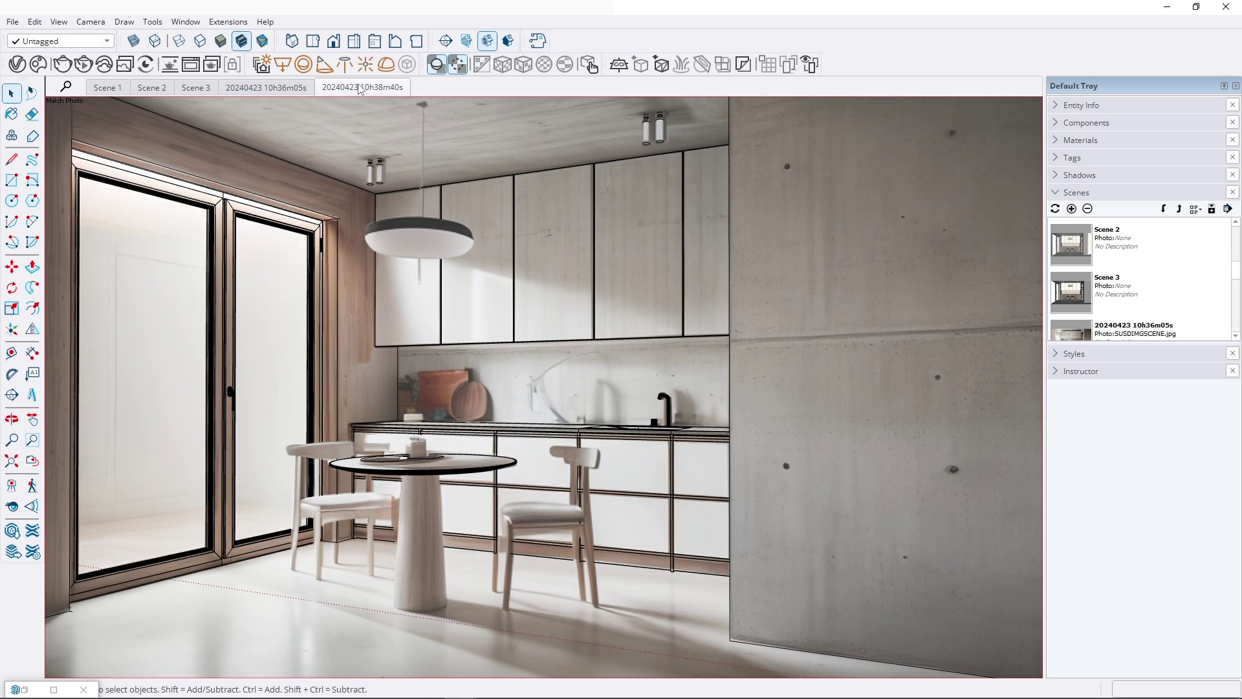
pyautogui.click(274, 88)
pyautogui.click(360, 87)
pyautogui.press('pageup')
pyautogui.press('pageup')
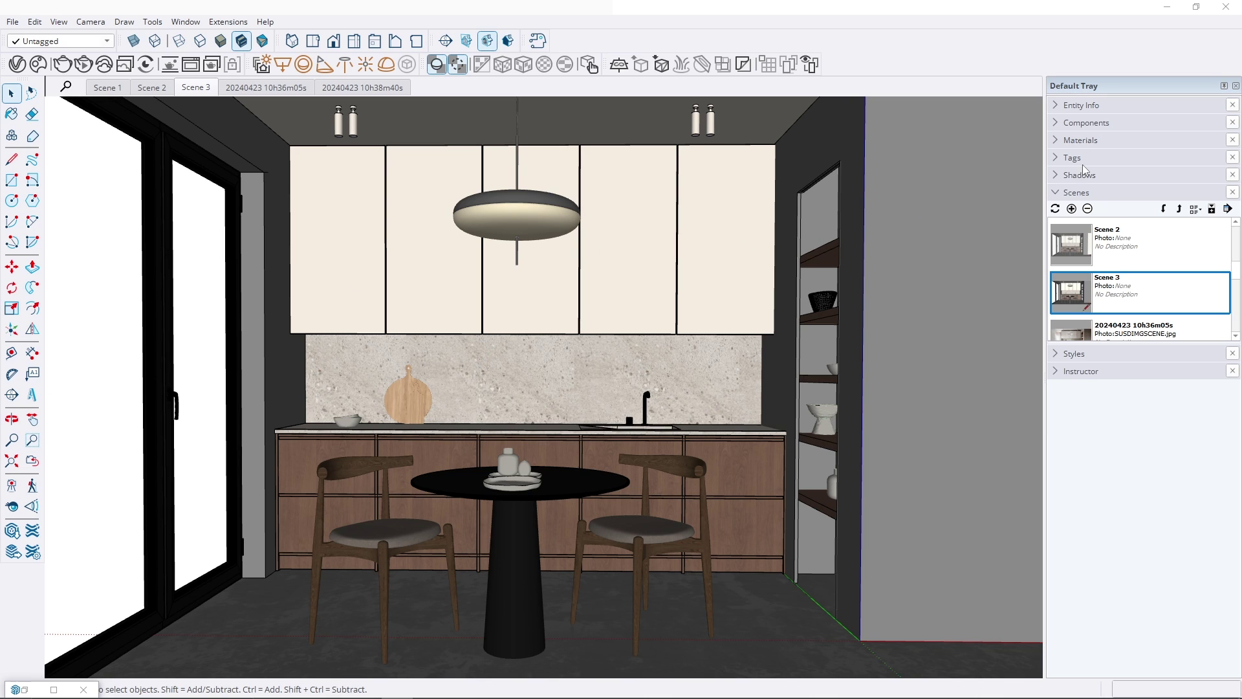
# Step: Delete all In Model materials from the kitchen using the Materials panel's Delete All option
pyautogui.click(1081, 143)
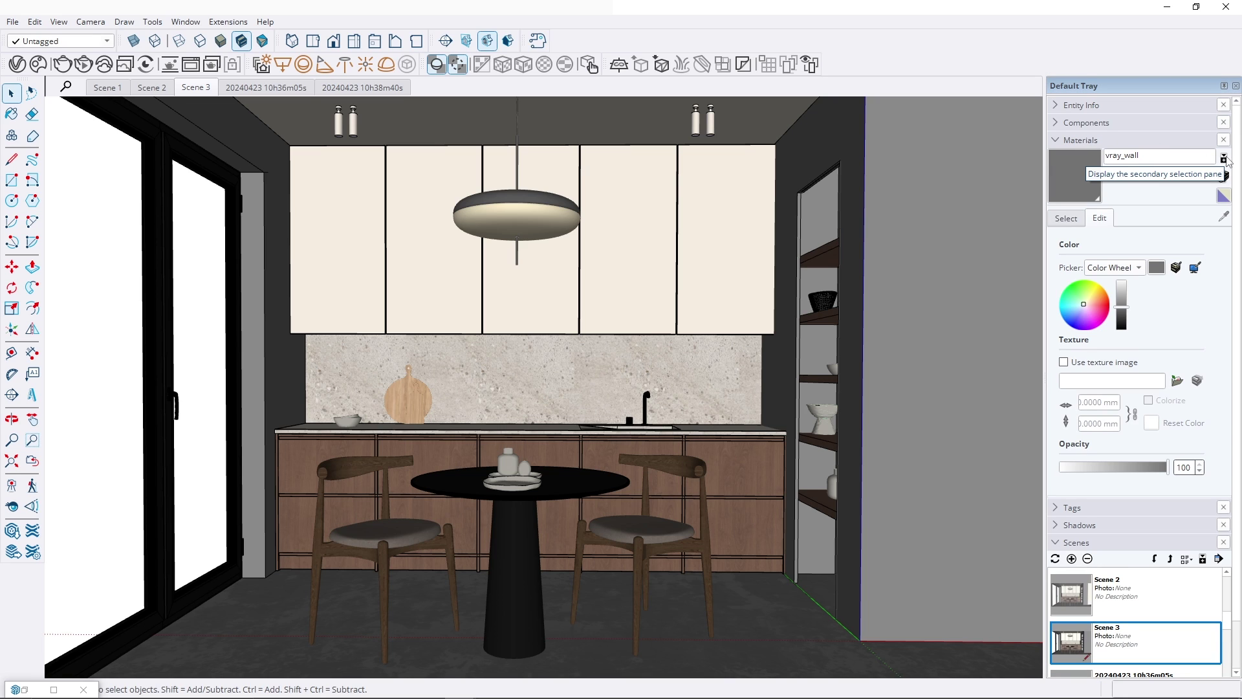
pyautogui.click(1074, 221)
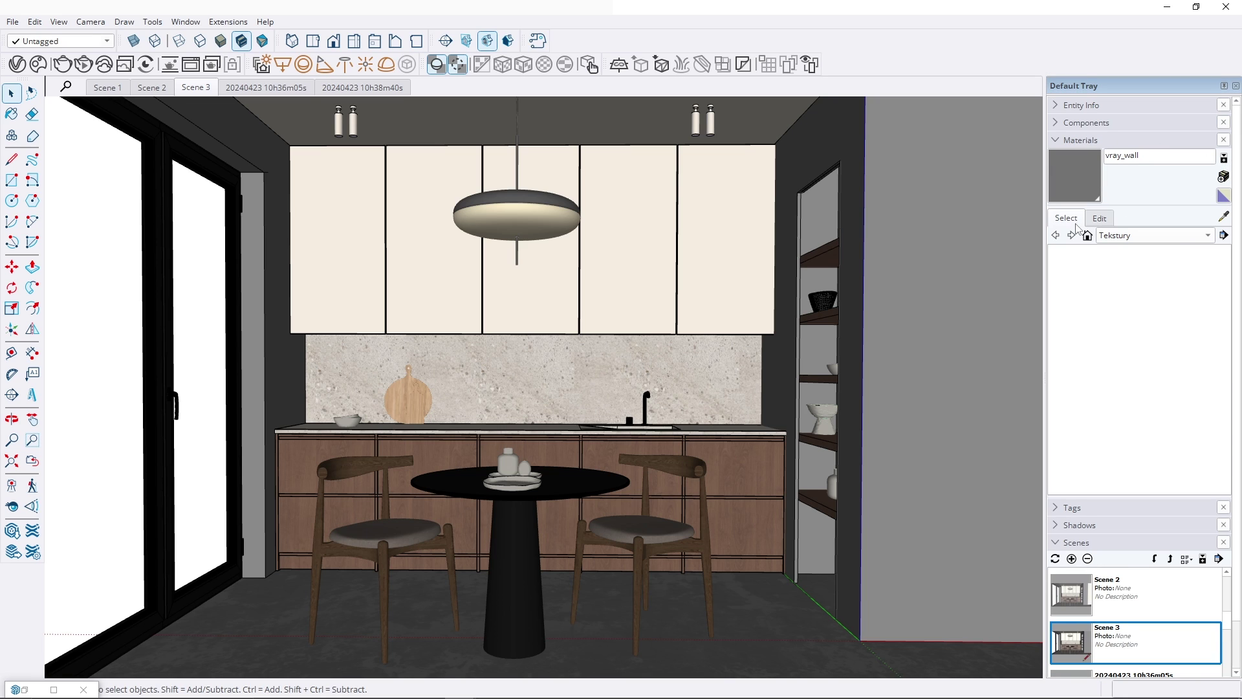
pyautogui.click(1223, 235)
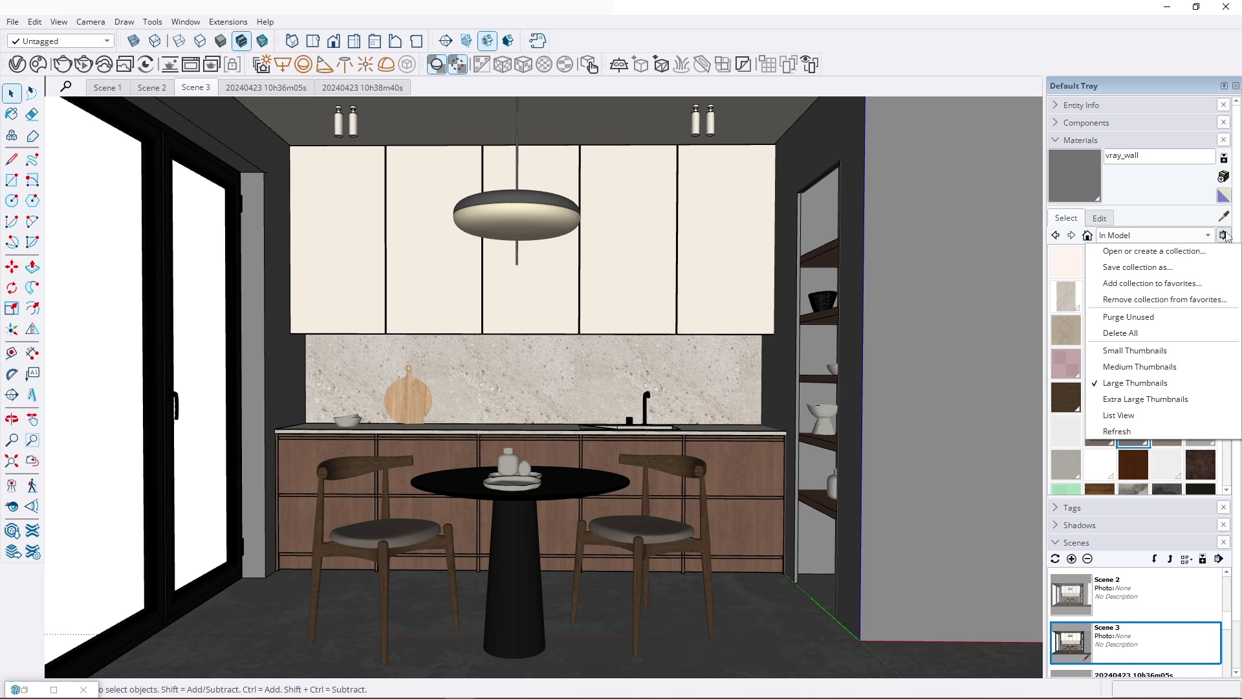
pyautogui.click(1141, 335)
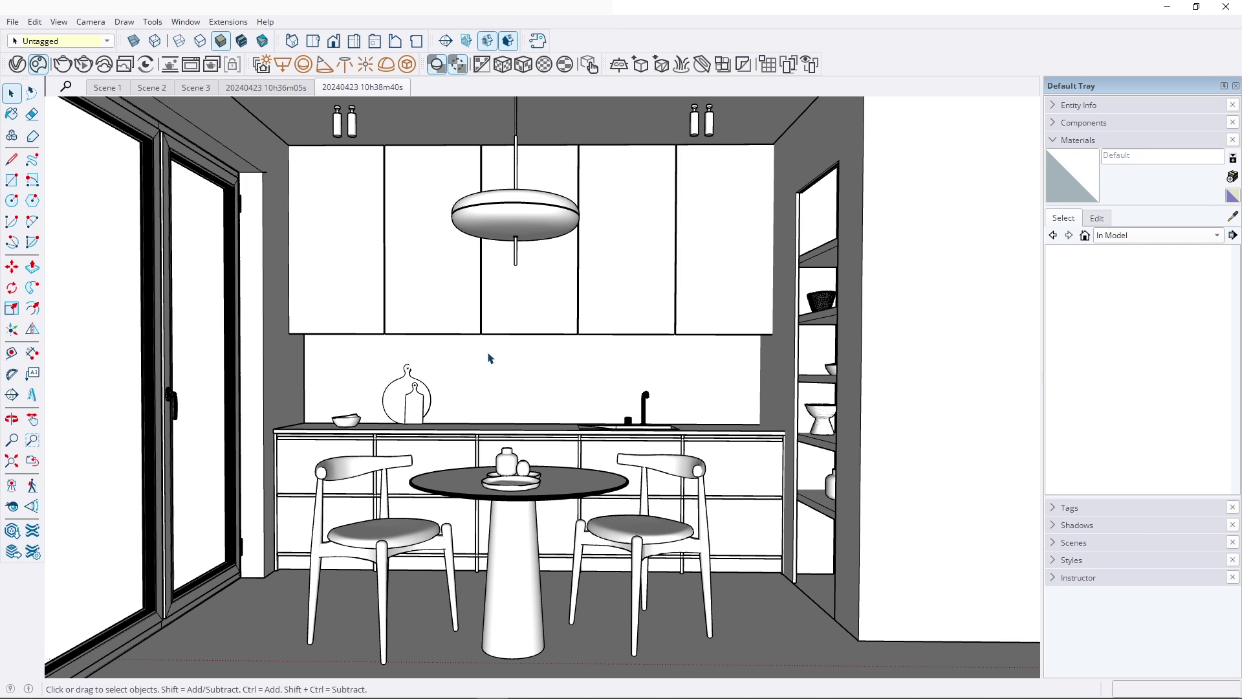
# Step: Generate Interior Photorealistic Diffusion images from the prompt 'Create modern kitchen'
pyautogui.click(538, 41)
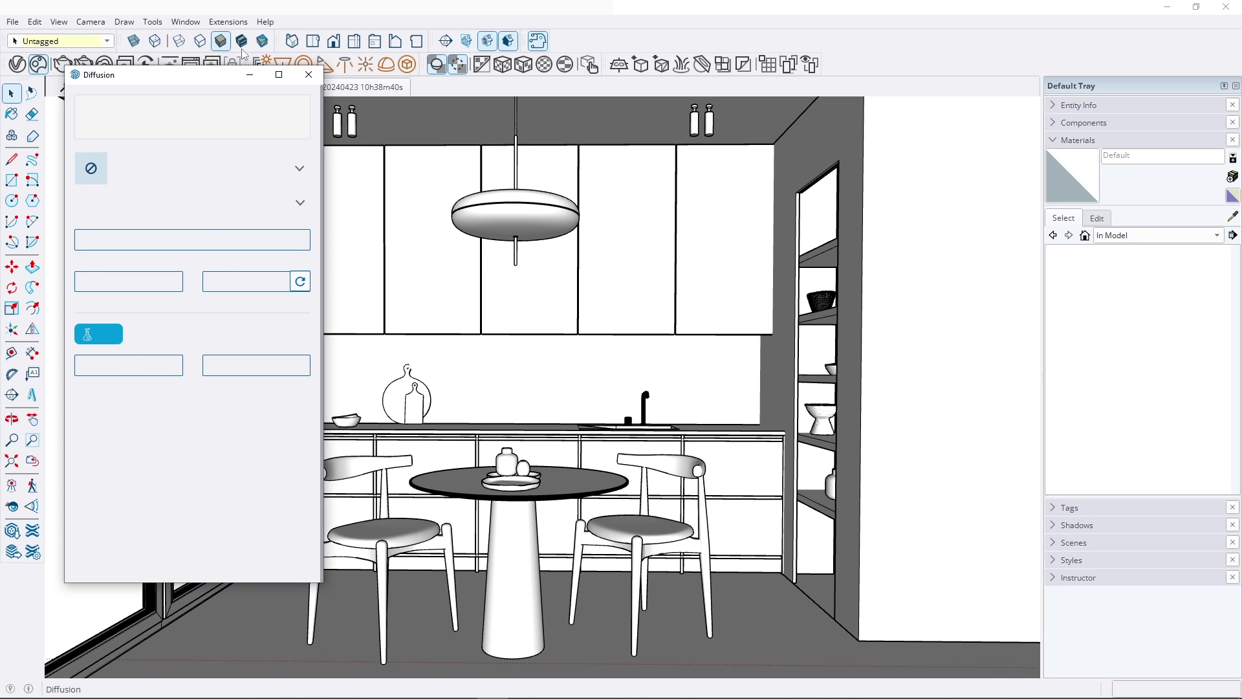
pyautogui.moveTo(150, 85); pyautogui.dragTo(793, 135)
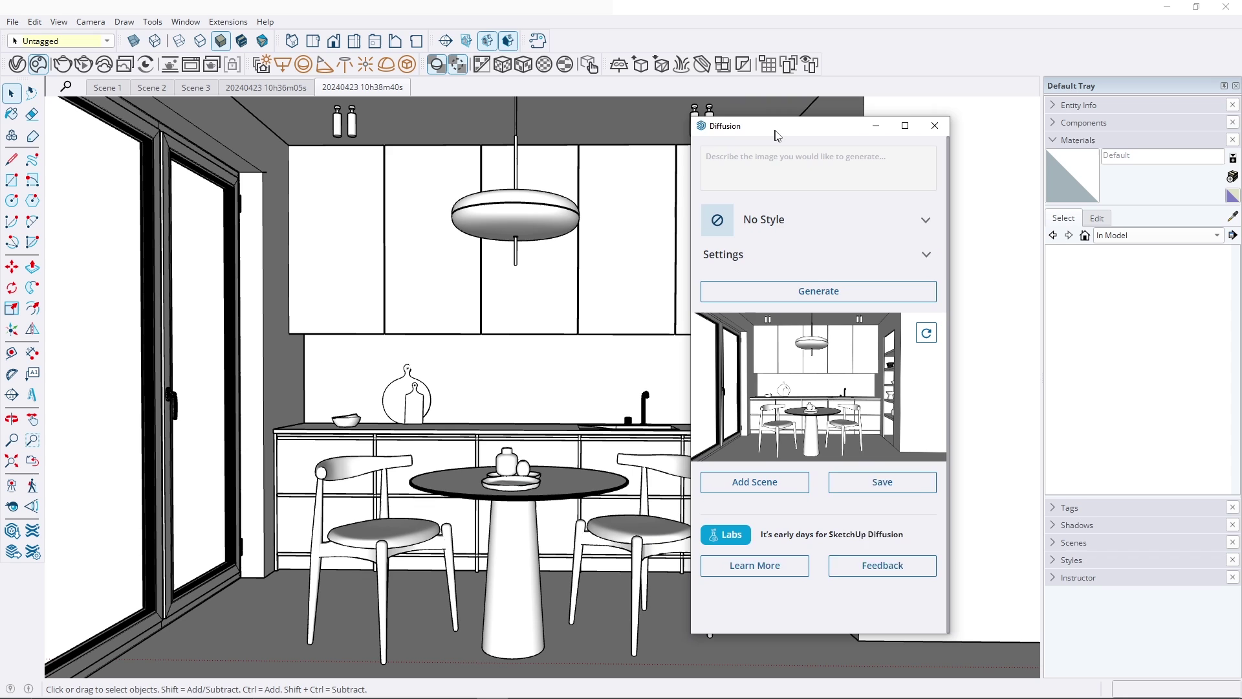
pyautogui.click(815, 219)
pyautogui.click(912, 294)
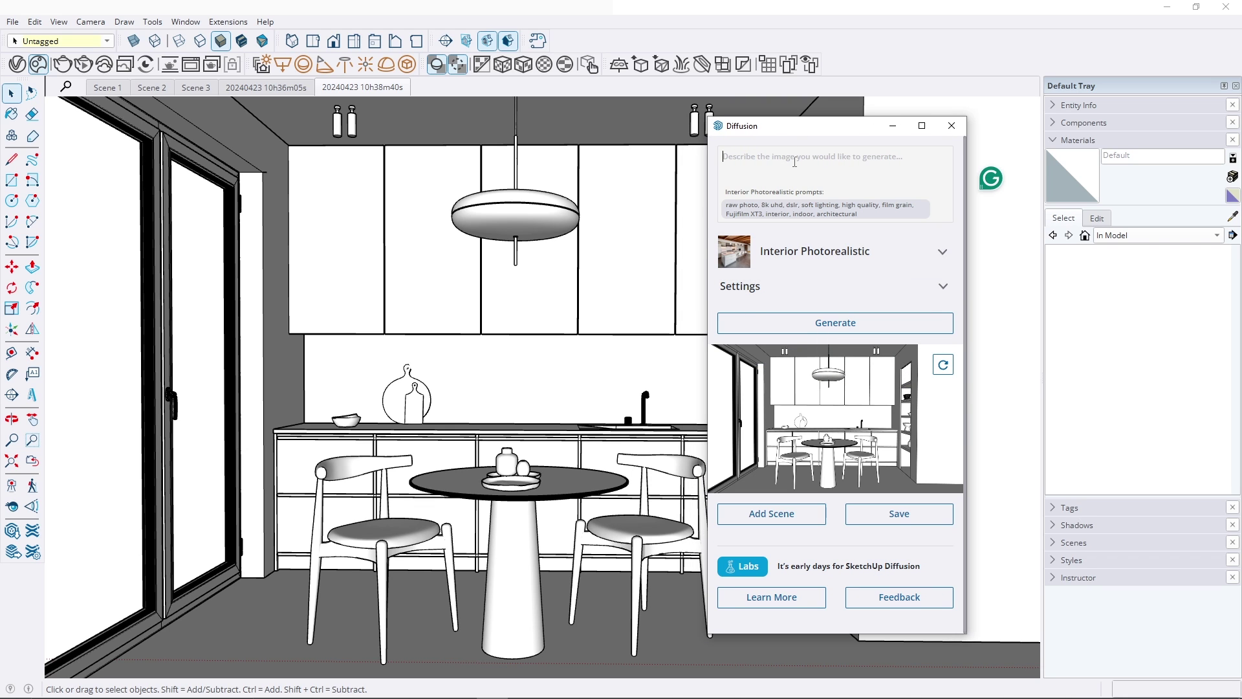
pyautogui.write('Create ')
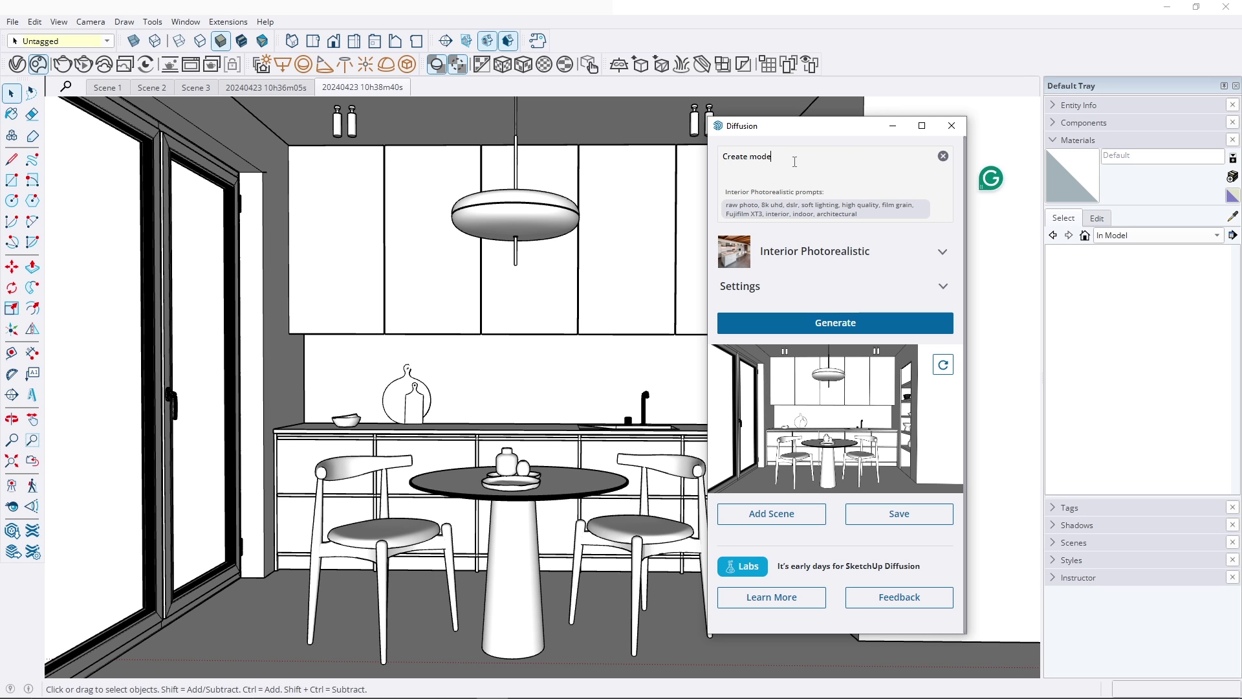
pyautogui.write('modern kitchen')
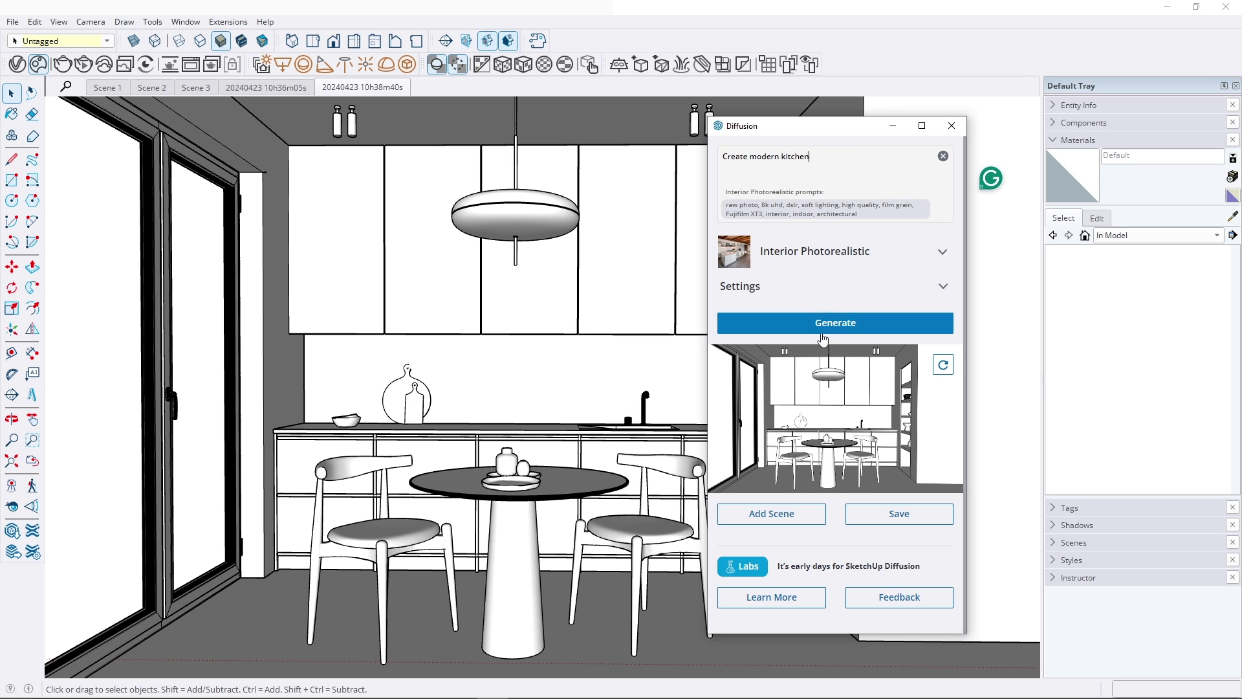
pyautogui.click(821, 324)
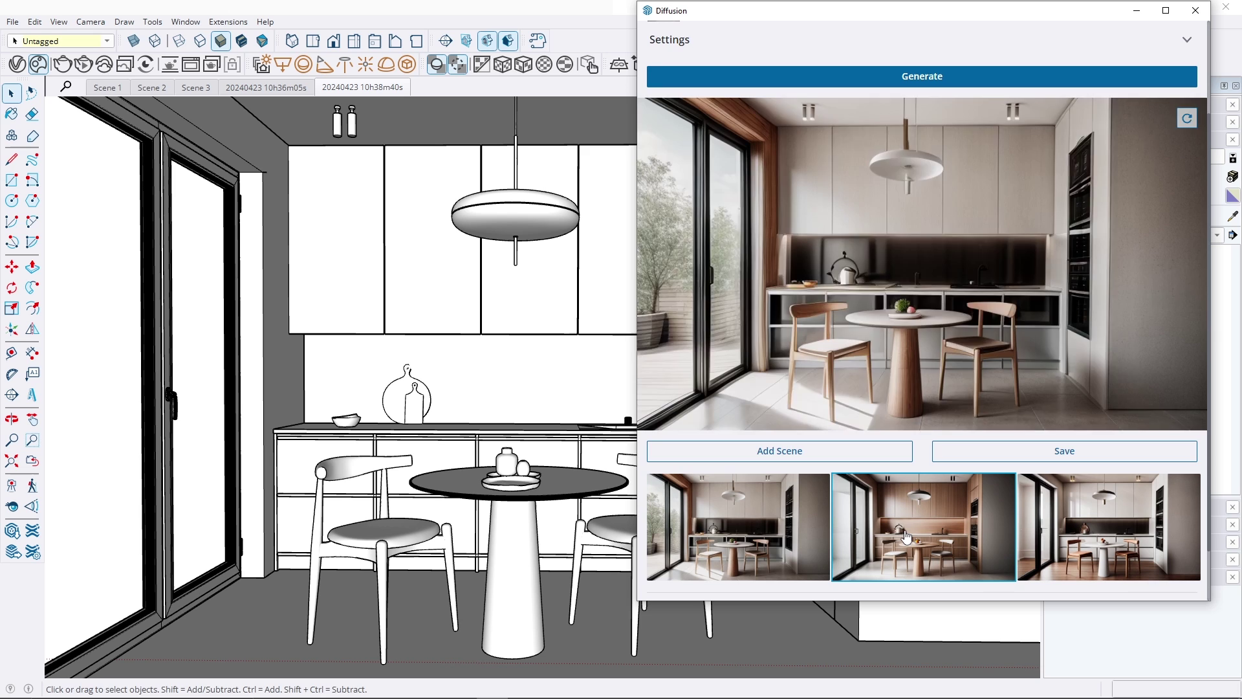
pyautogui.click(905, 536)
pyautogui.click(1146, 529)
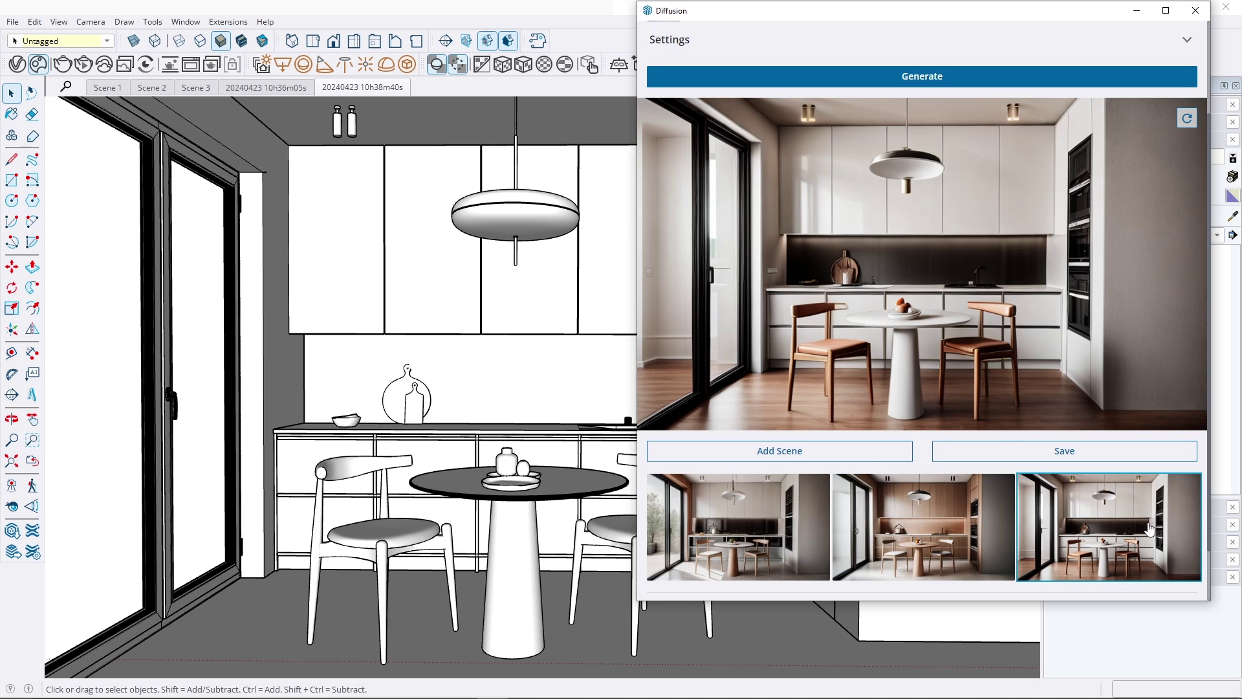
pyautogui.click(971, 529)
pyautogui.click(751, 526)
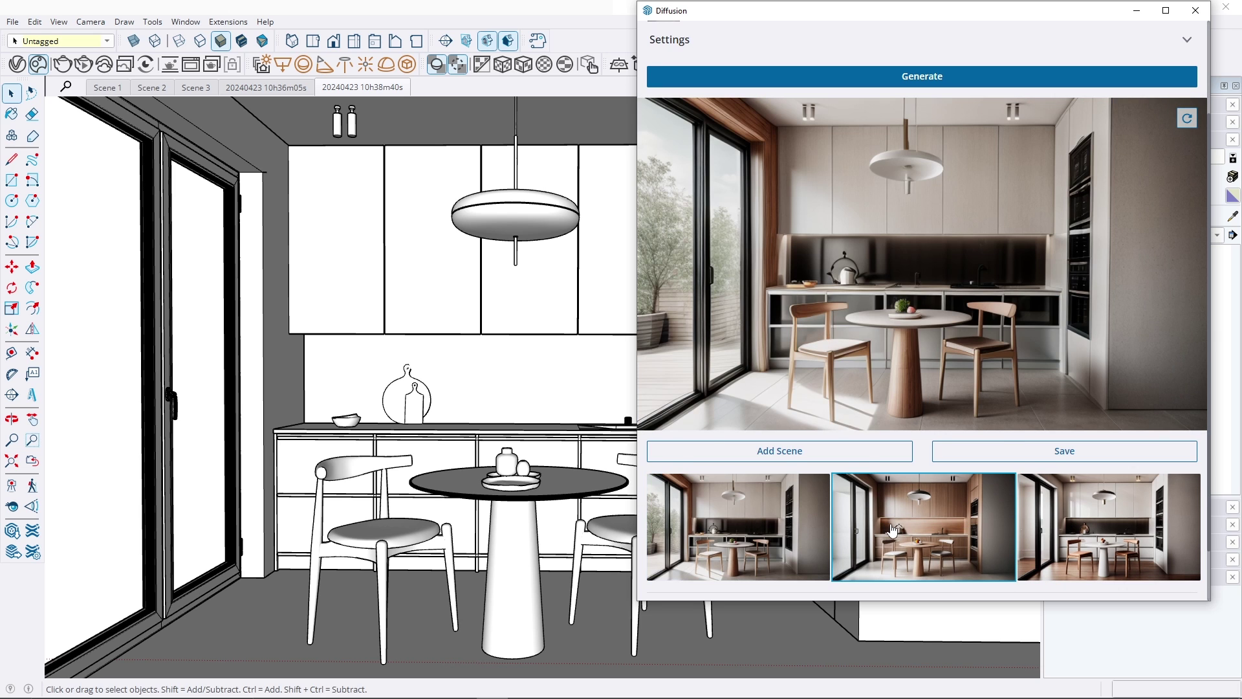
pyautogui.click(969, 529)
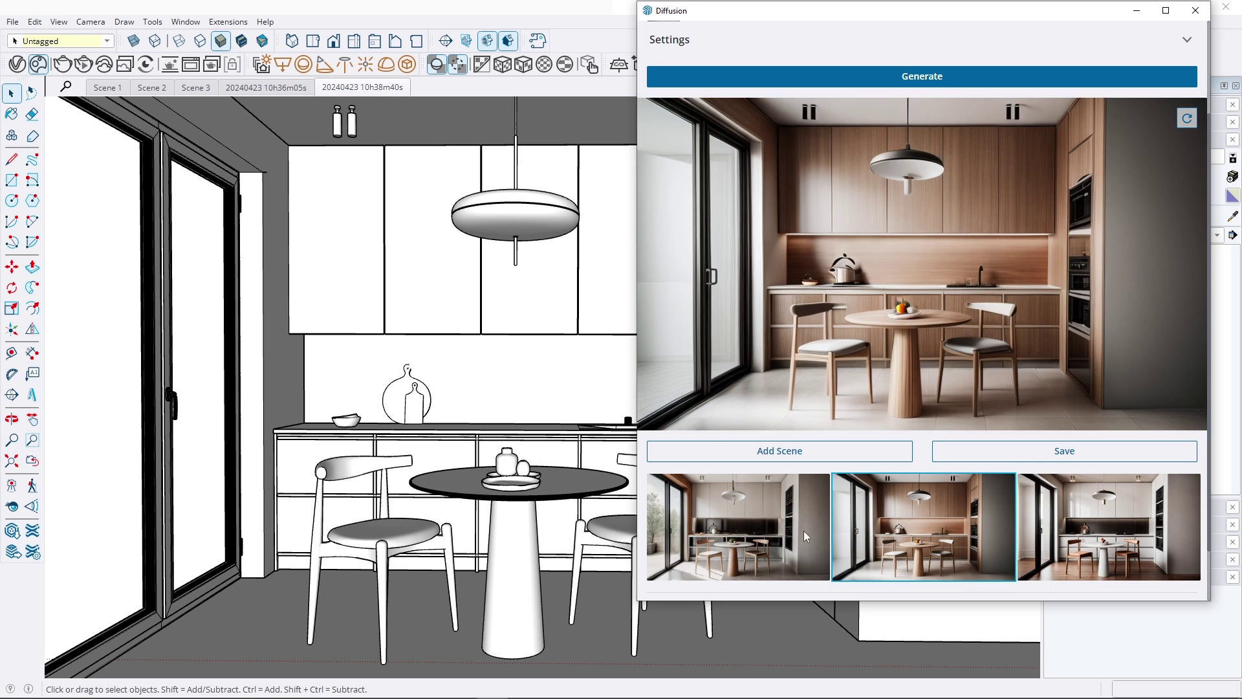
pyautogui.click(804, 531)
pyautogui.scroll(3, 938, 530)
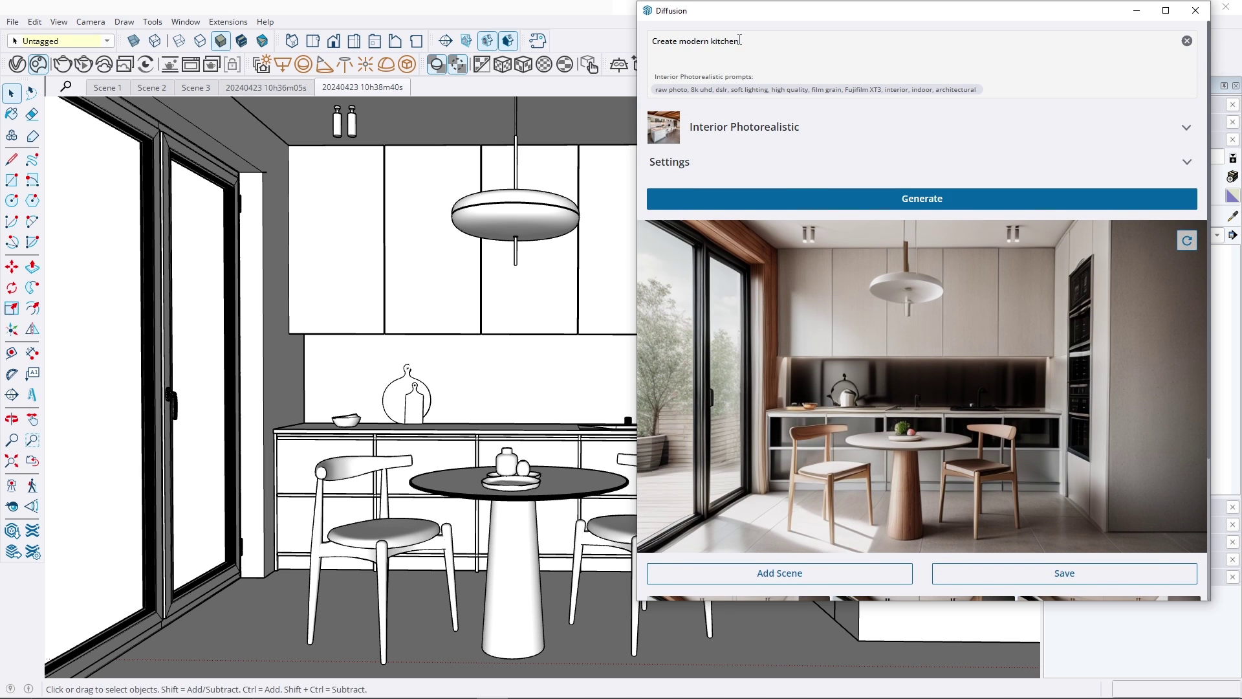
# Step: Generate images for 'Create Japandi kitchen with a lot of plants' and enlarge the green-cabinet render
pyautogui.moveTo(740, 39); pyautogui.dragTo(676, 44)
pyautogui.write('jap')
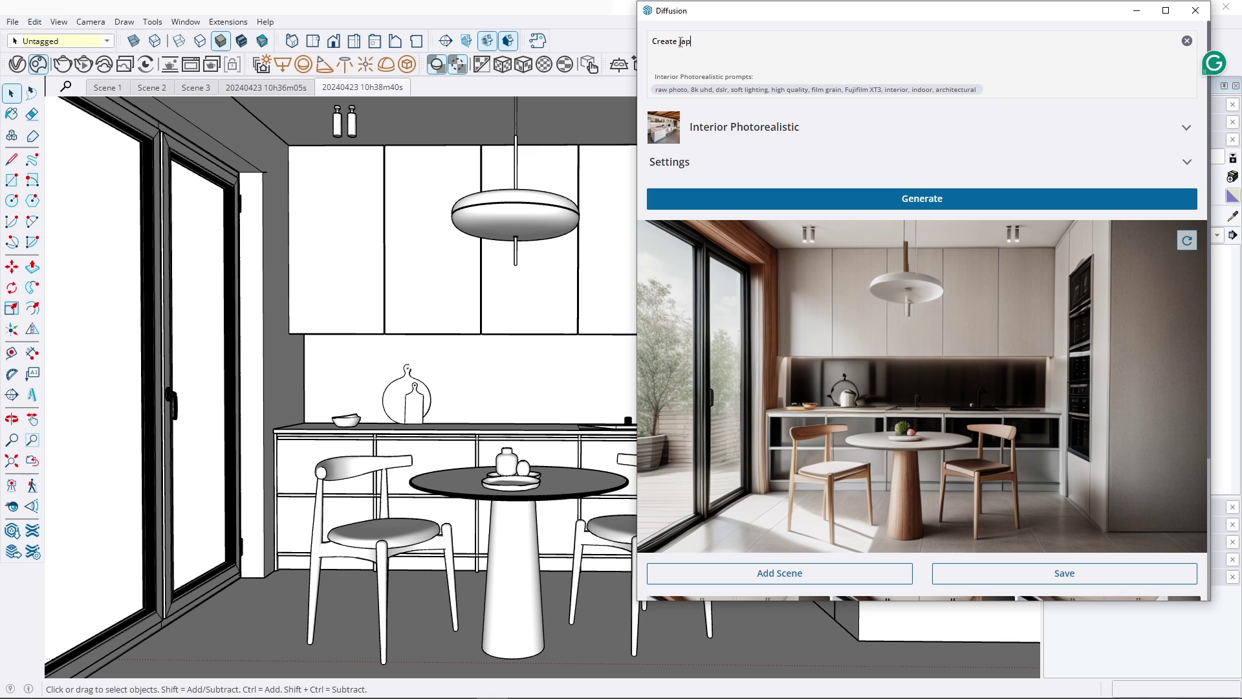
pyautogui.write('andi kitch')
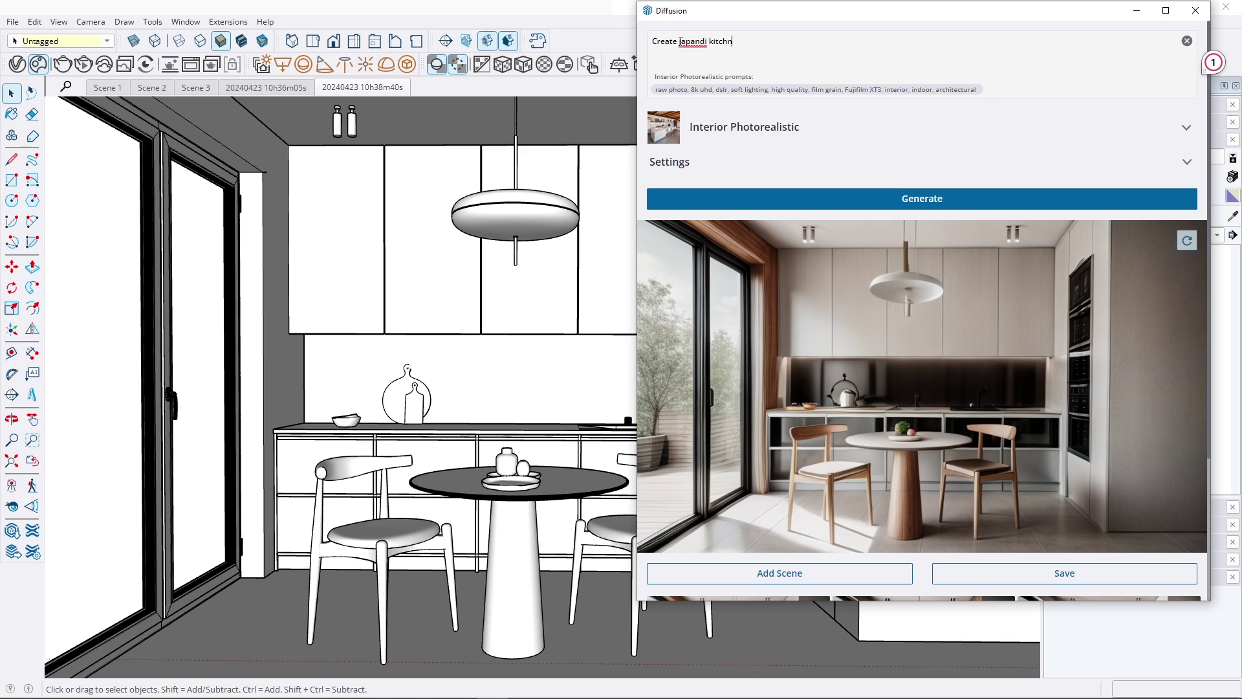
pyautogui.write('en wit')
pyautogui.write('h a lot of plants')
pyautogui.click(909, 198)
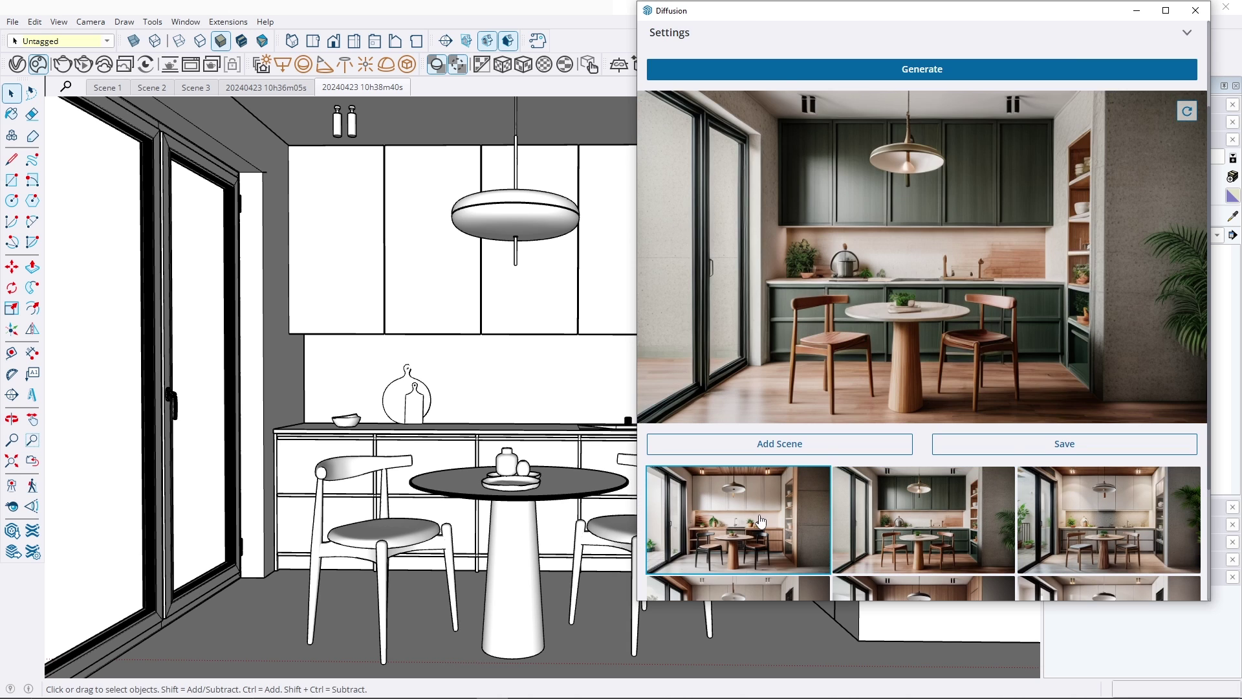
pyautogui.click(992, 507)
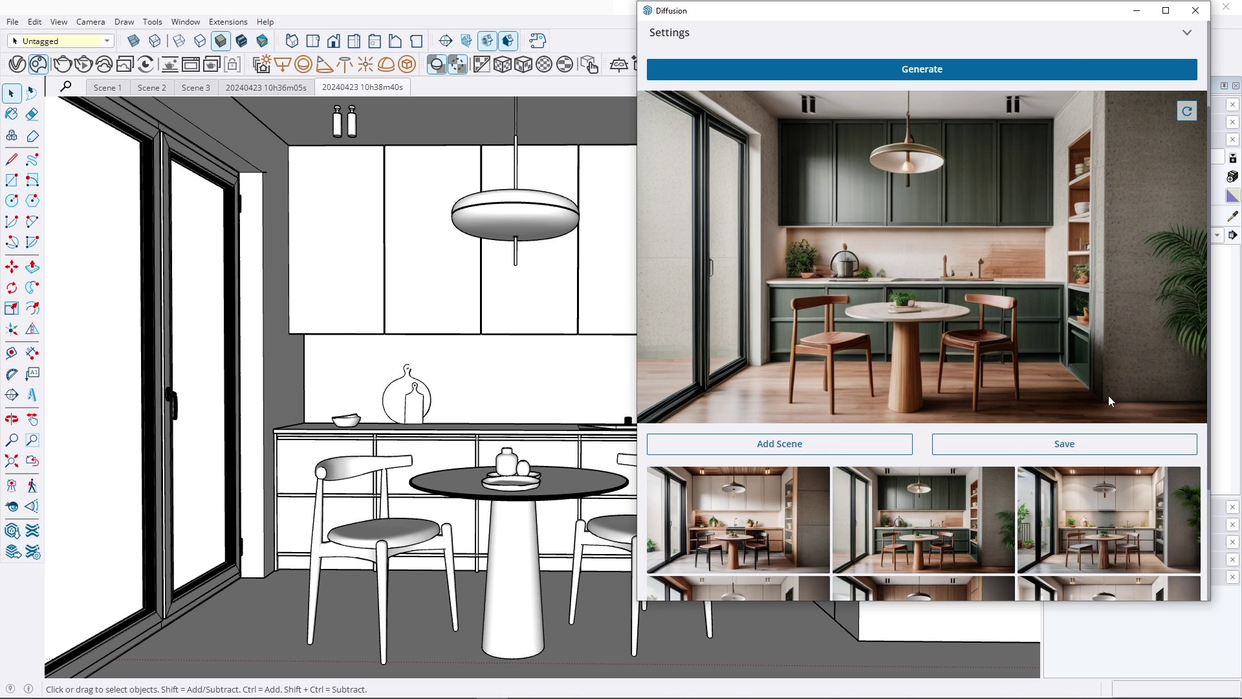